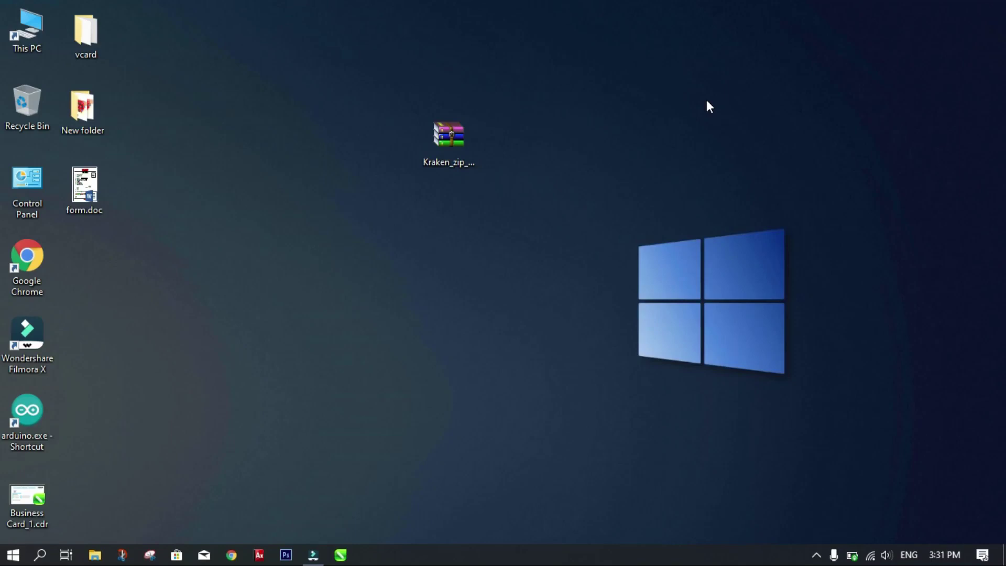
Step: Refresh the desktop and check the Kraken zip archive's size in its properties
right_click(683, 71)
left_click(719, 113)
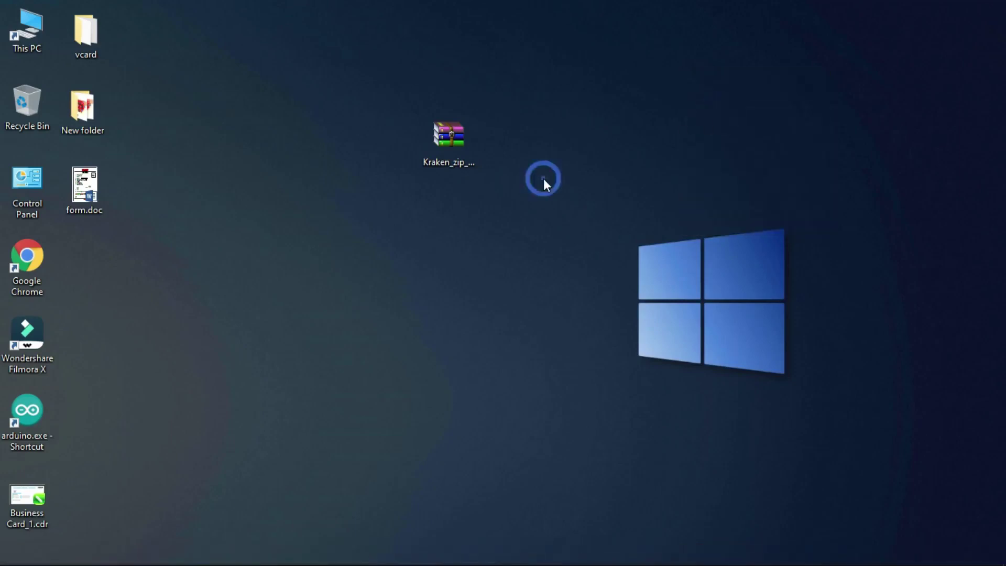
left_click(471, 153)
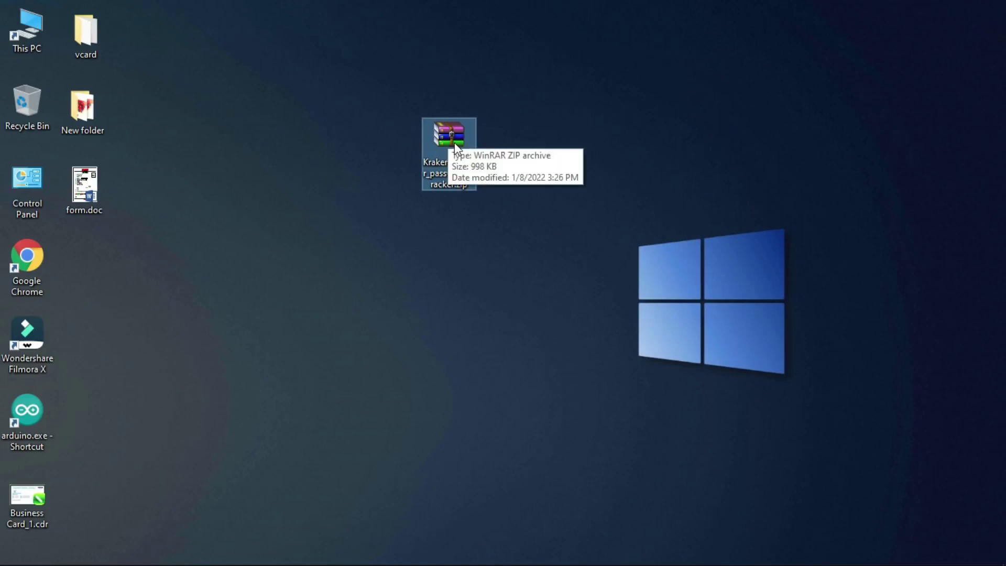
key("alt+Return")
left_click_drag(530, 306, 618, 306)
left_click(572, 502)
Step: Extract the Kraken zip archive into the suggested Kraken_zip_rar_password_cracker folder on the desktop
left_click(451, 148)
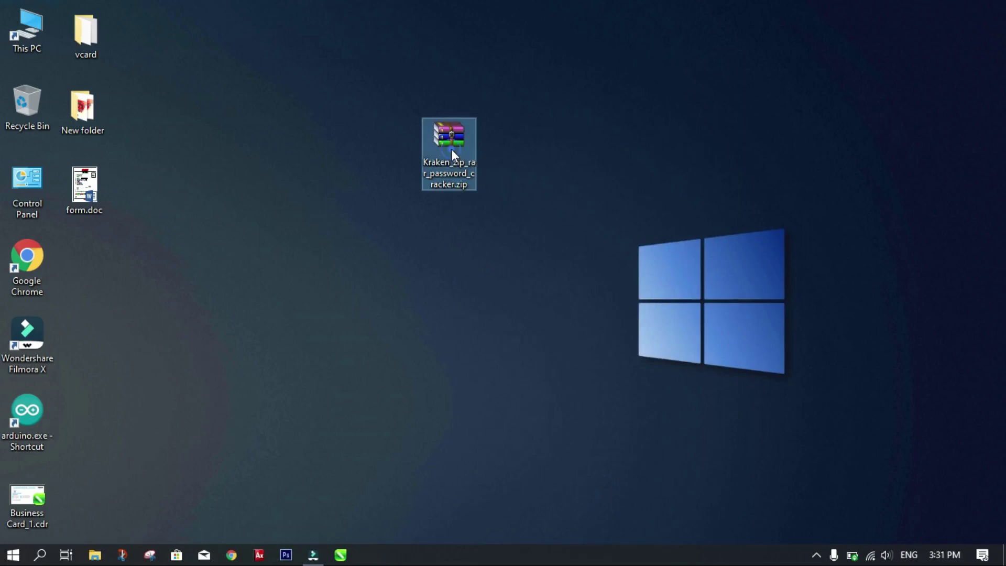
right_click(451, 149)
left_click(502, 192)
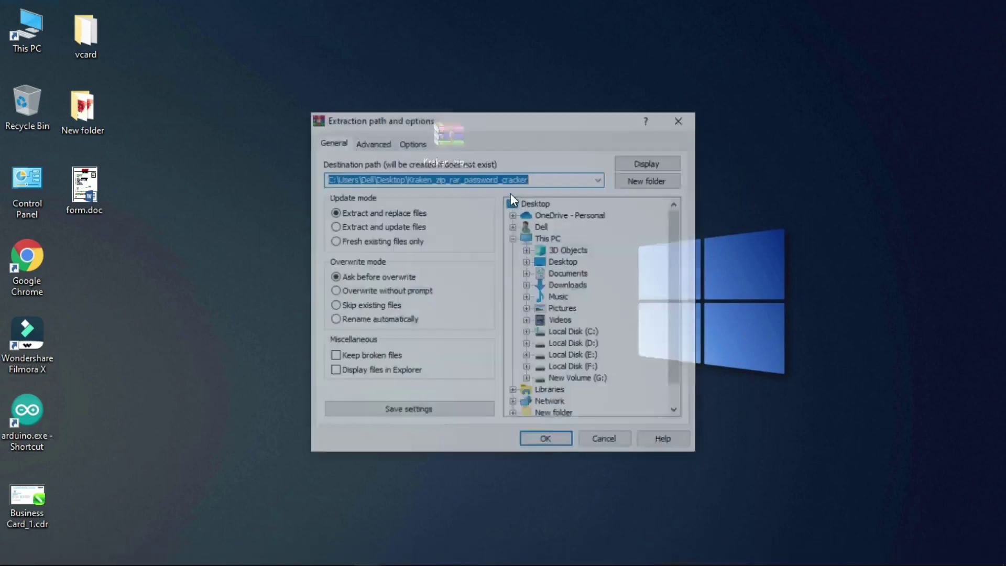
left_click(549, 442)
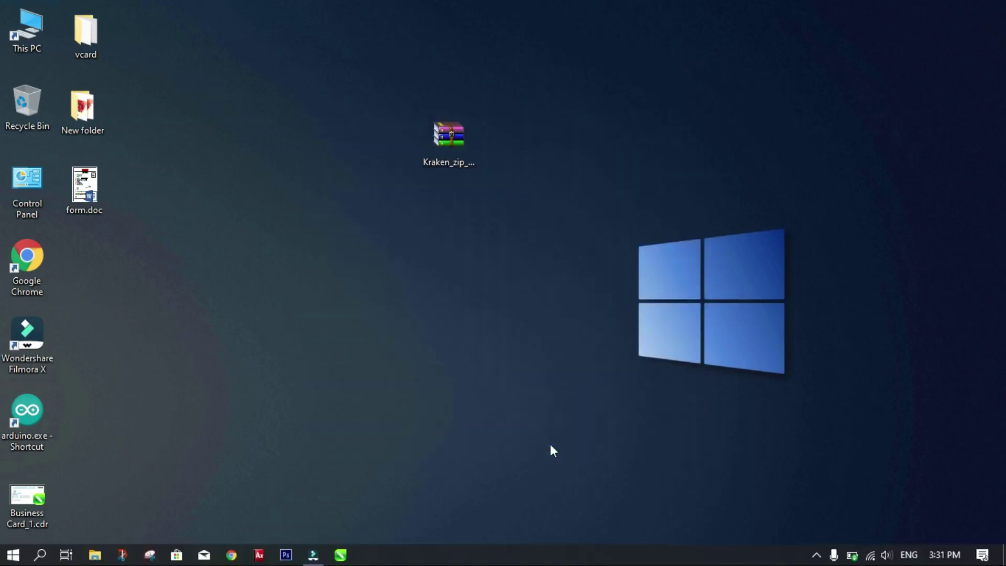
left_click_drag(529, 171, 519, 242)
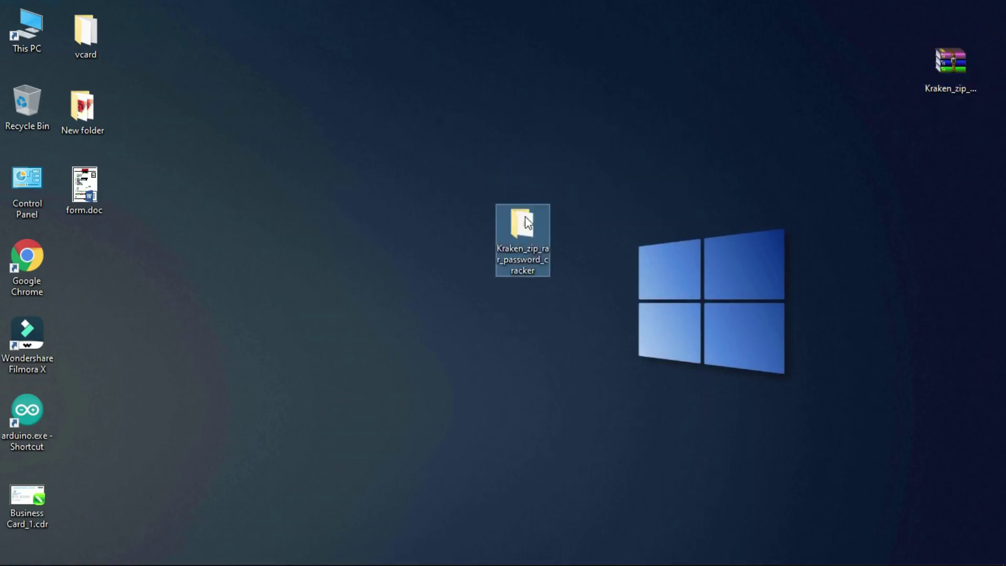
Step: Launch Kraken_zip_rar_password_cracker.exe, accept the terms and keep the desktop install path
double_click(520, 243)
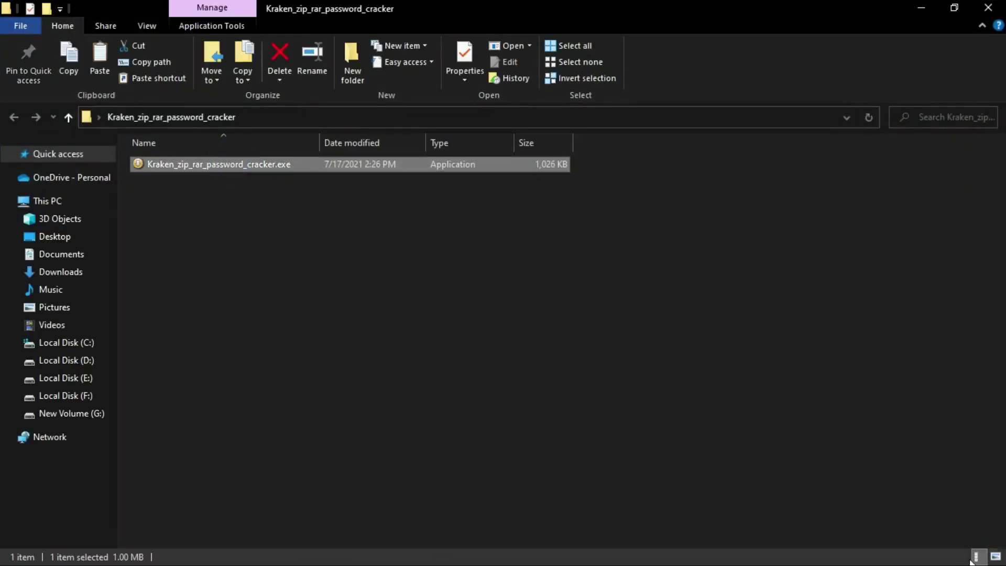
key("ctrl+shift+2")
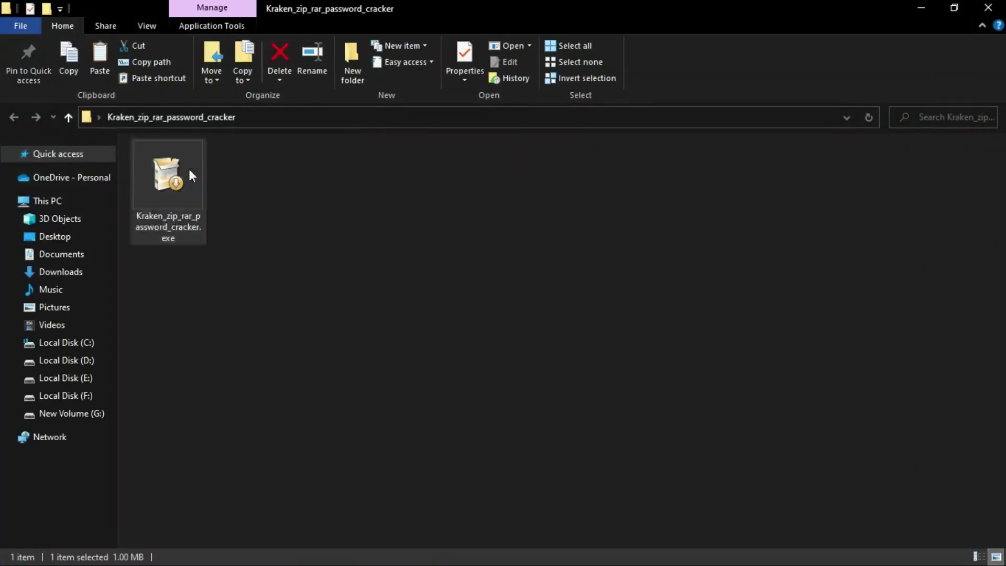
double_click(174, 180)
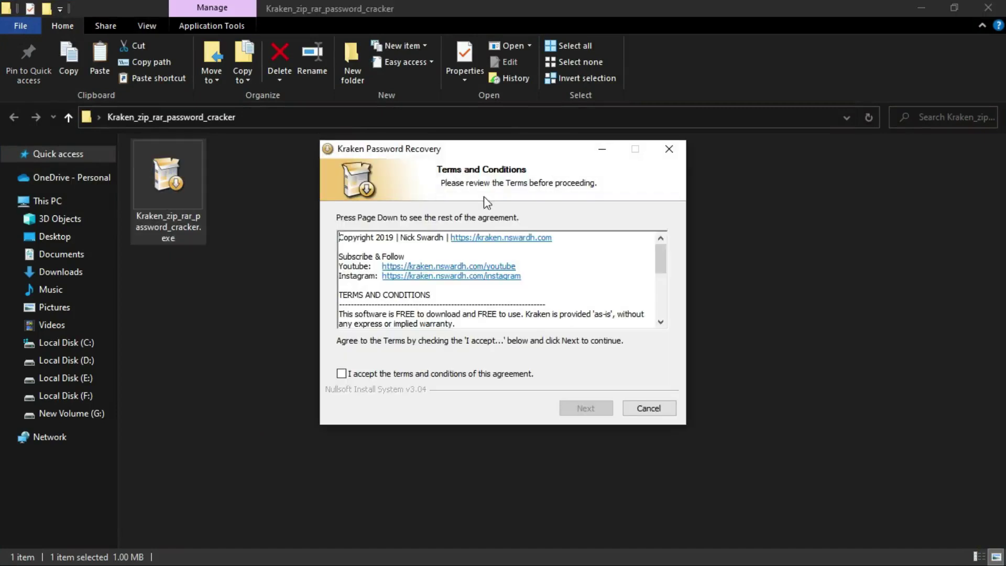
left_click(341, 374)
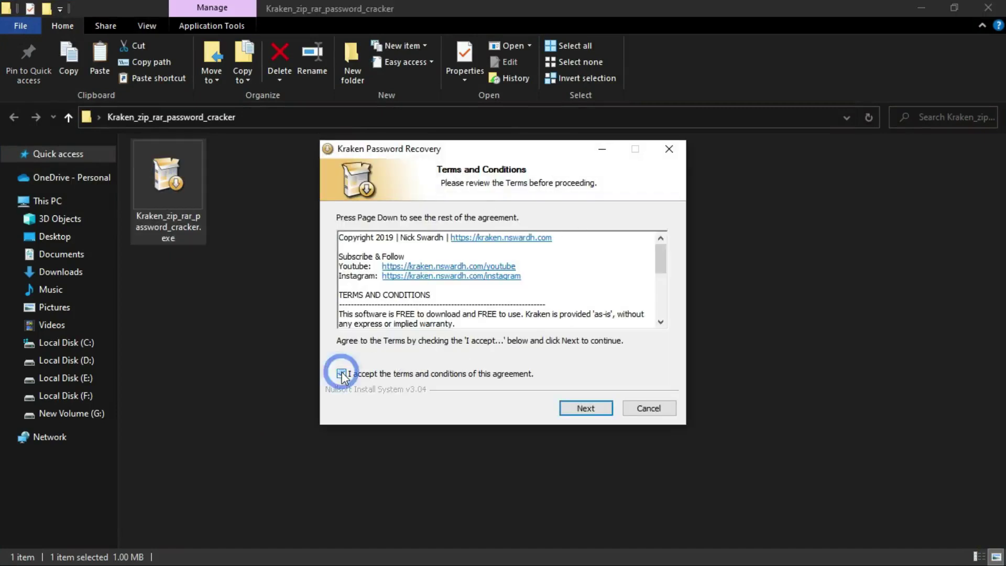
left_click(586, 408)
left_click(418, 321)
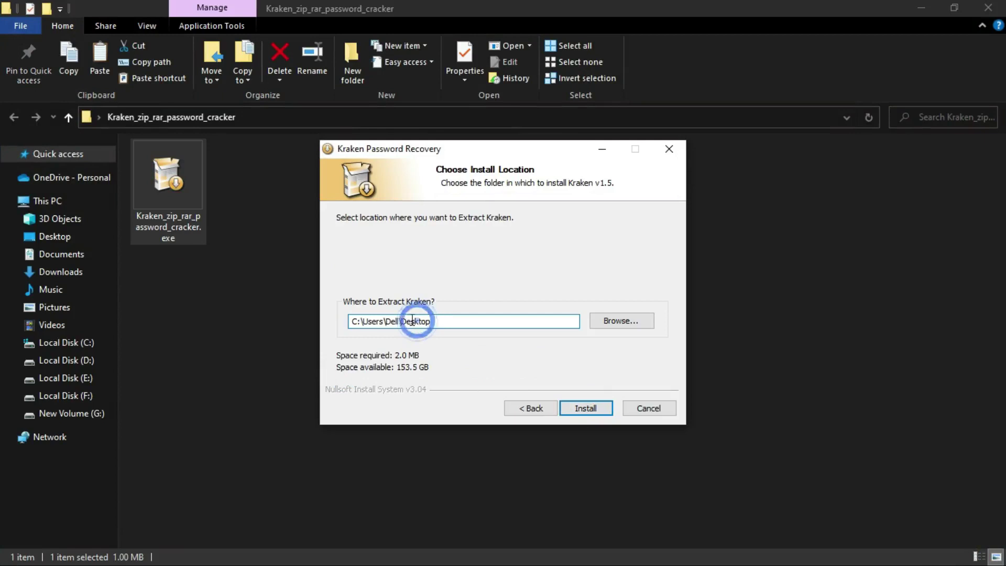
left_click(438, 320)
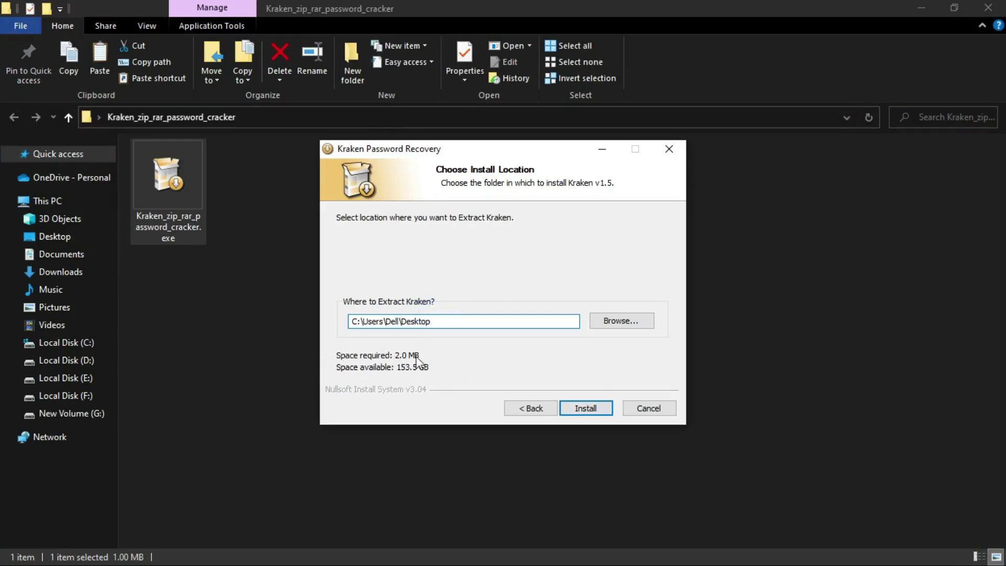
Step: Install Kraken v1.5 to the desktop, untick ReadMe and Start Kraken, and finish the installer
left_click(585, 409)
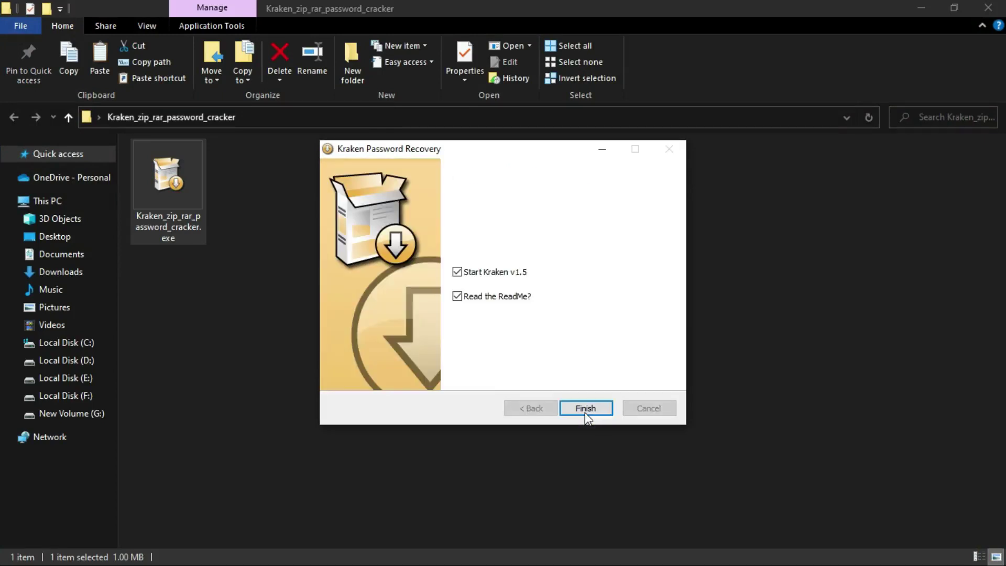
left_click(459, 296)
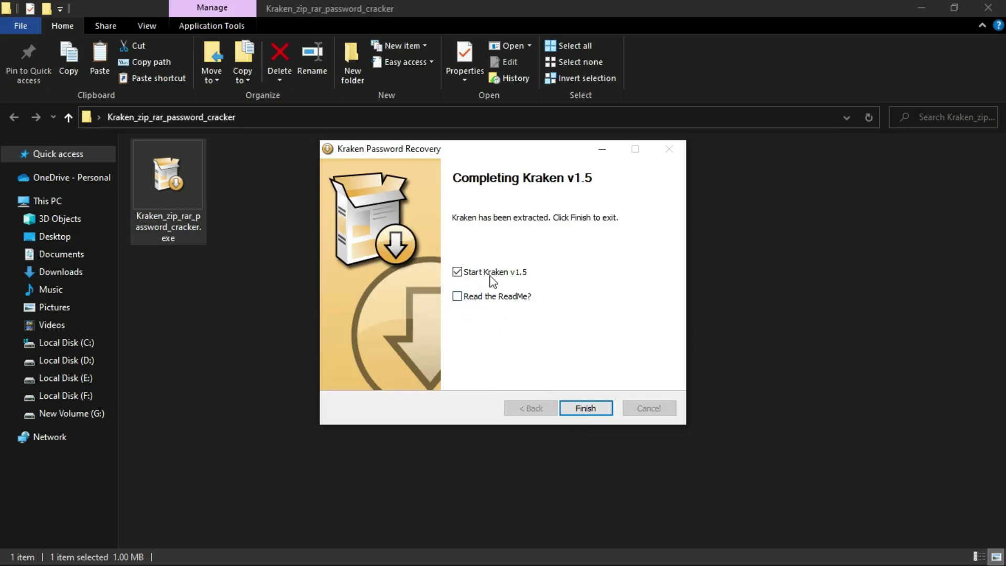
left_click(457, 273)
left_click(560, 408)
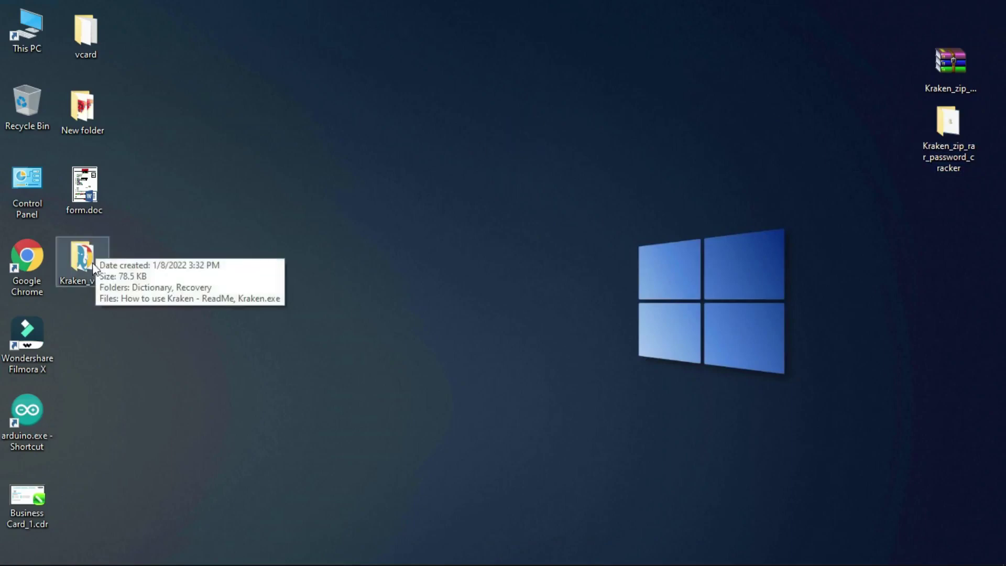
Step: Add form.doc to a new WinRAR archive named form.rar
mouse_move(101, 182)
left_mouse_down()
mouse_move(148, 129)
mouse_move(148, 36)
left_mouse_up()
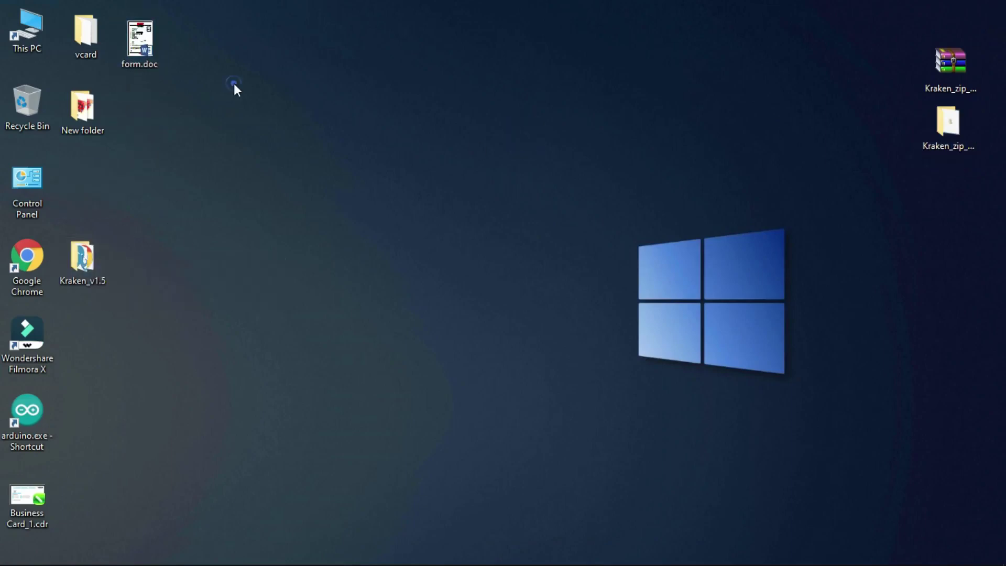
right_click(144, 41)
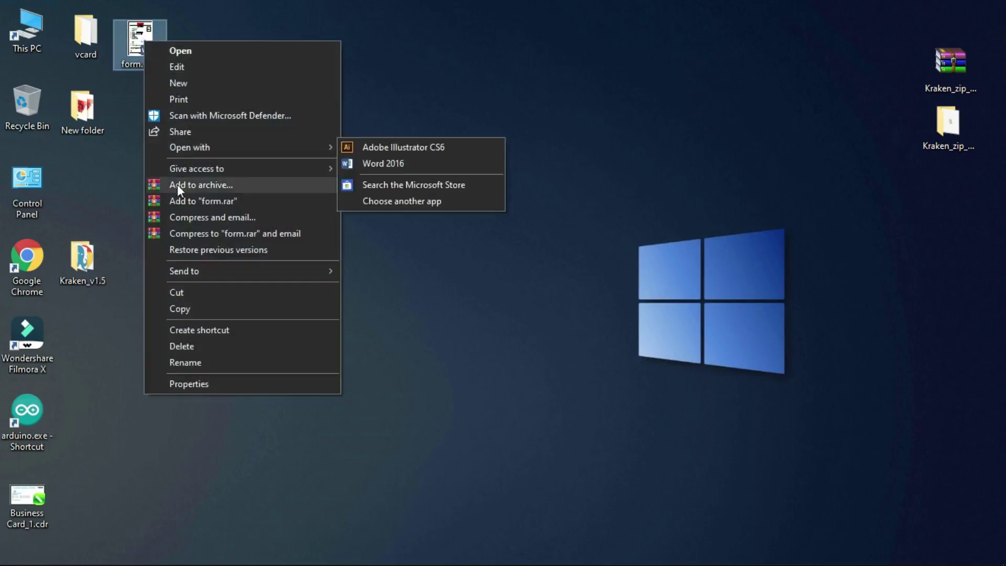
left_click(237, 185)
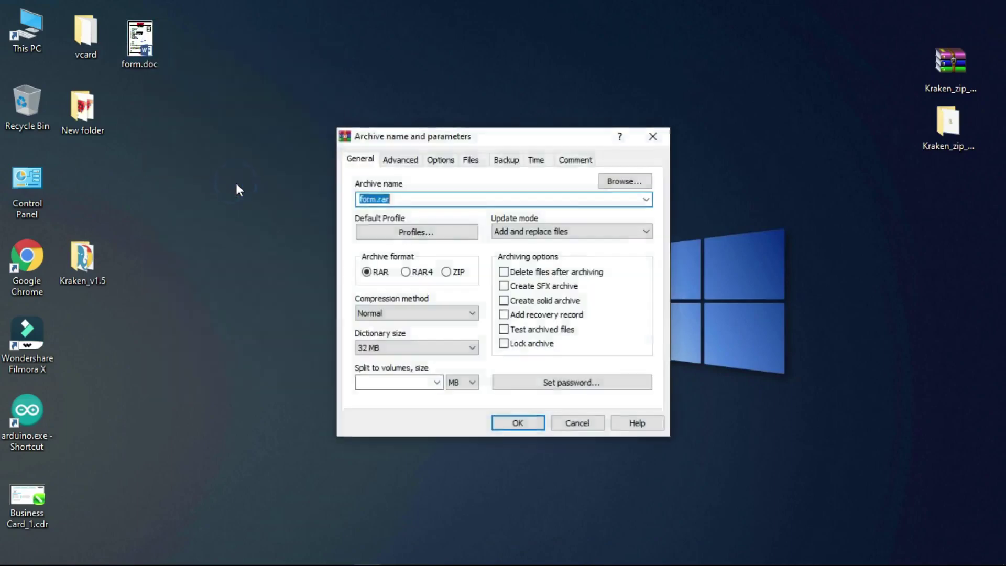
left_click(400, 197)
double_click(404, 198)
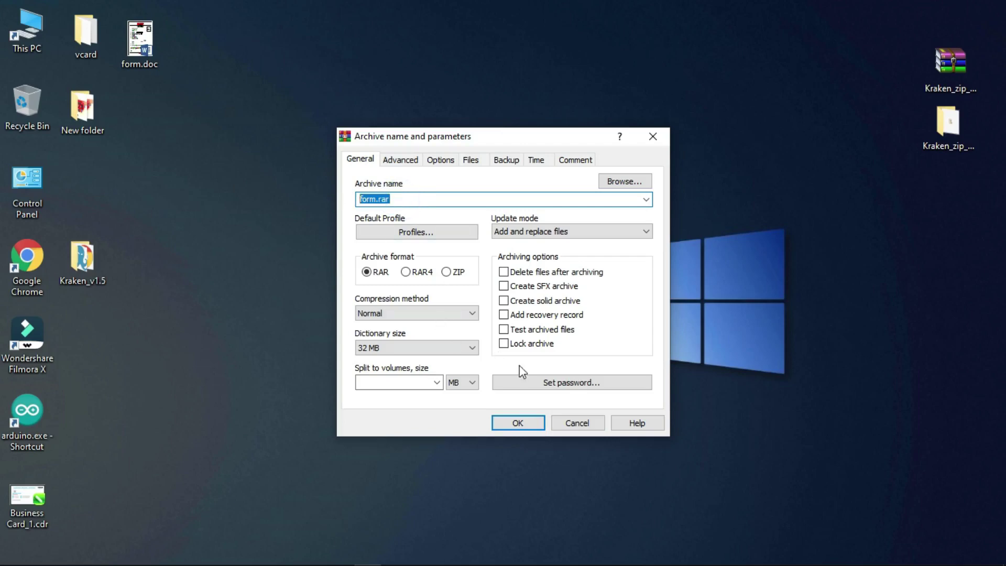
Step: Set a password on the archive and create the protected form.rar on the desktop
left_click(548, 384)
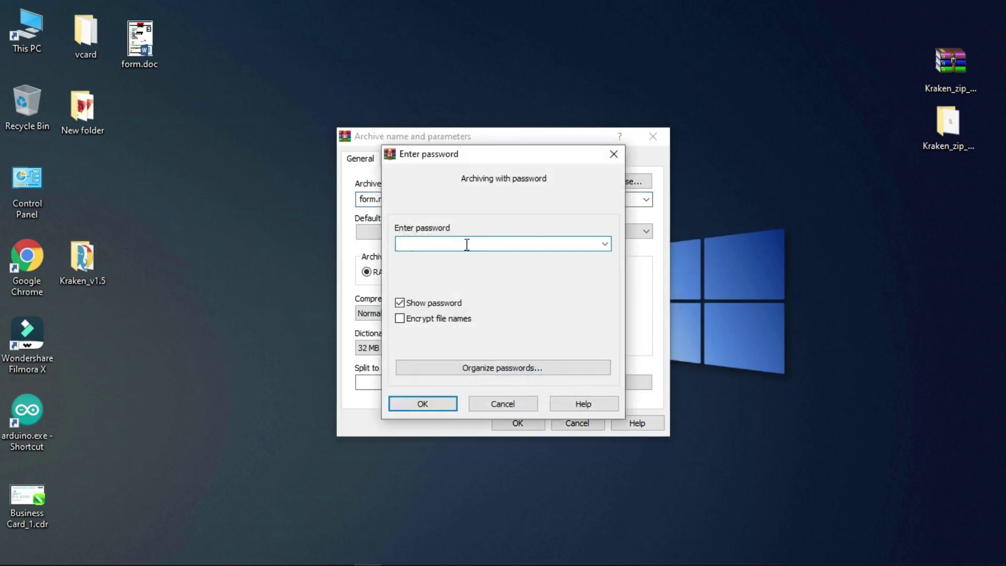
left_click(467, 245)
left_click(440, 404)
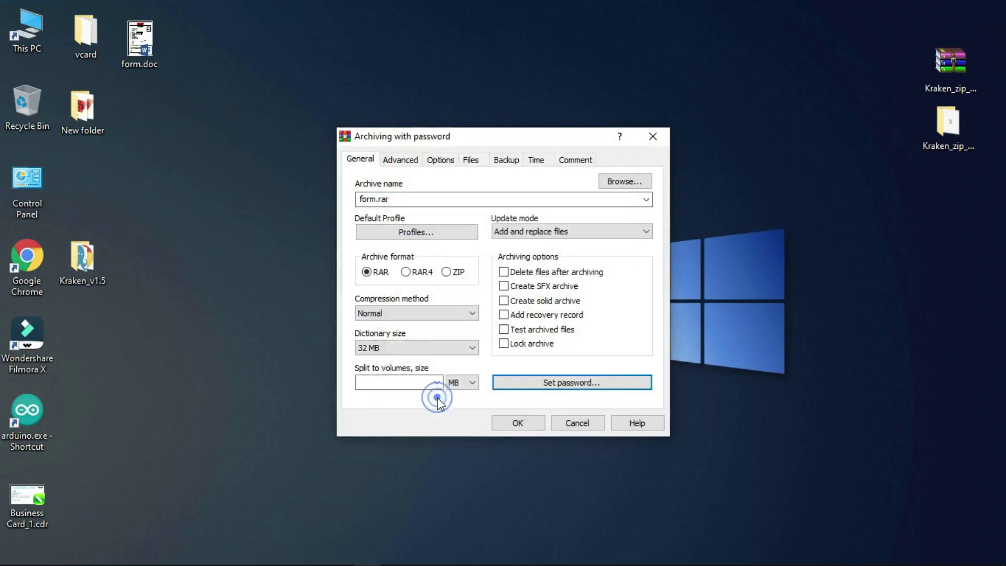
left_click(518, 422)
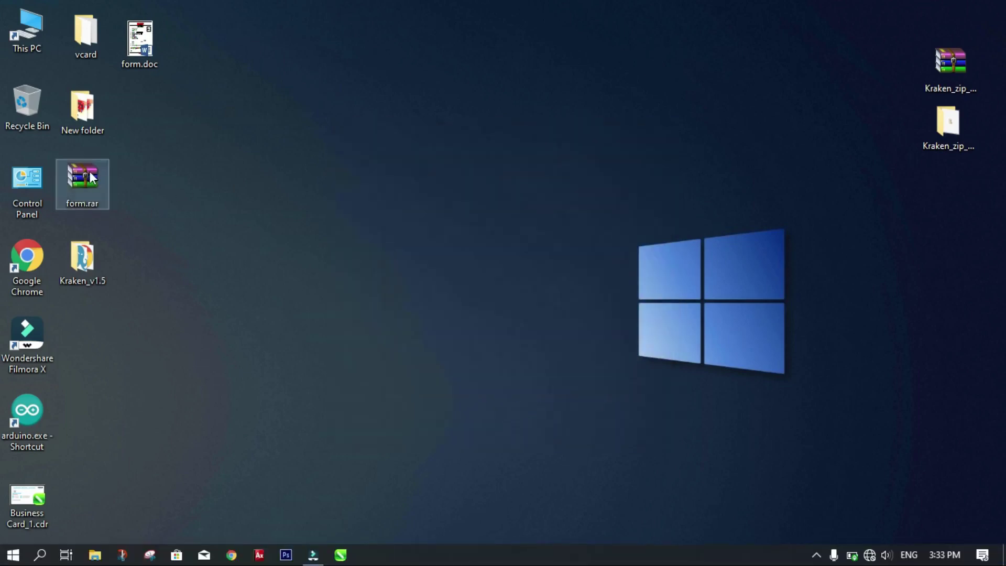
Step: Try extracting form.rar and cancel at the password prompt for the encrypted form.doc
left_click_drag(88, 170, 485, 187)
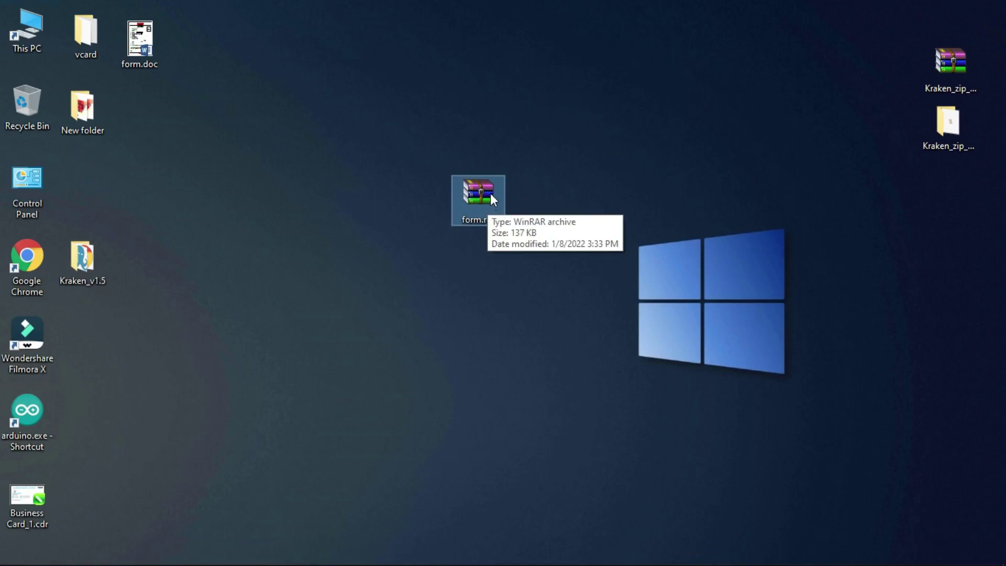
right_click(485, 193)
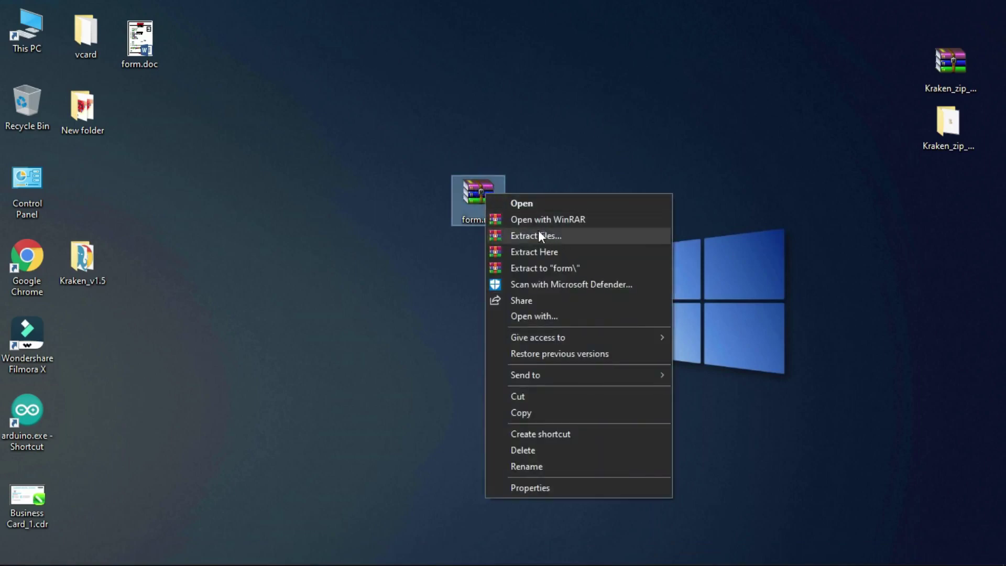
left_click(537, 230)
left_click(561, 439)
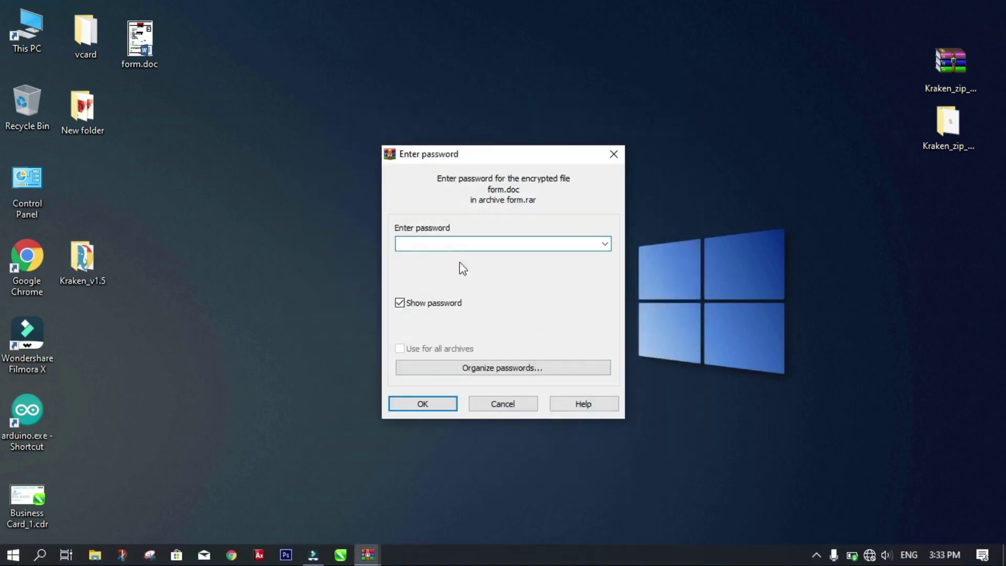
left_click(415, 244)
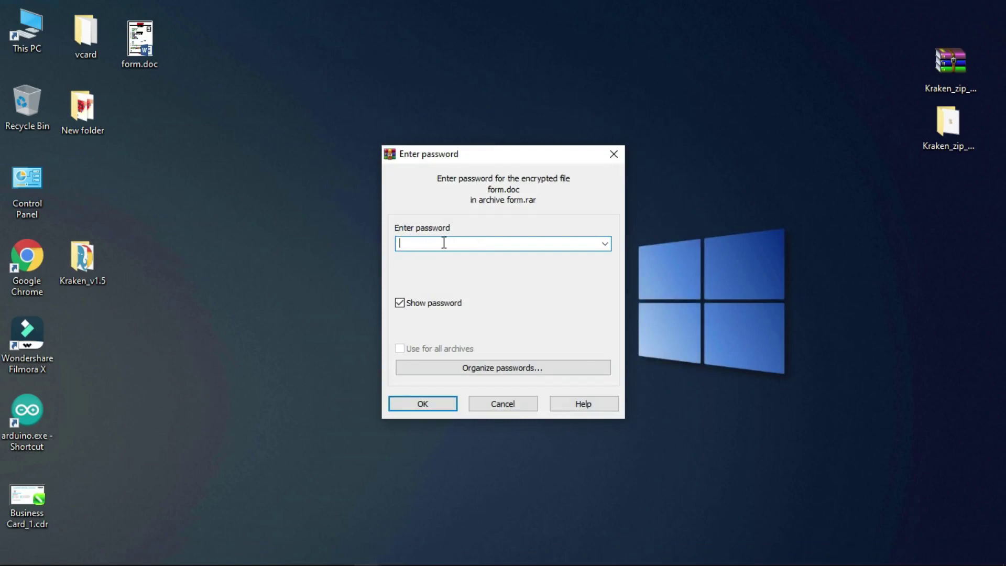
left_click(504, 405)
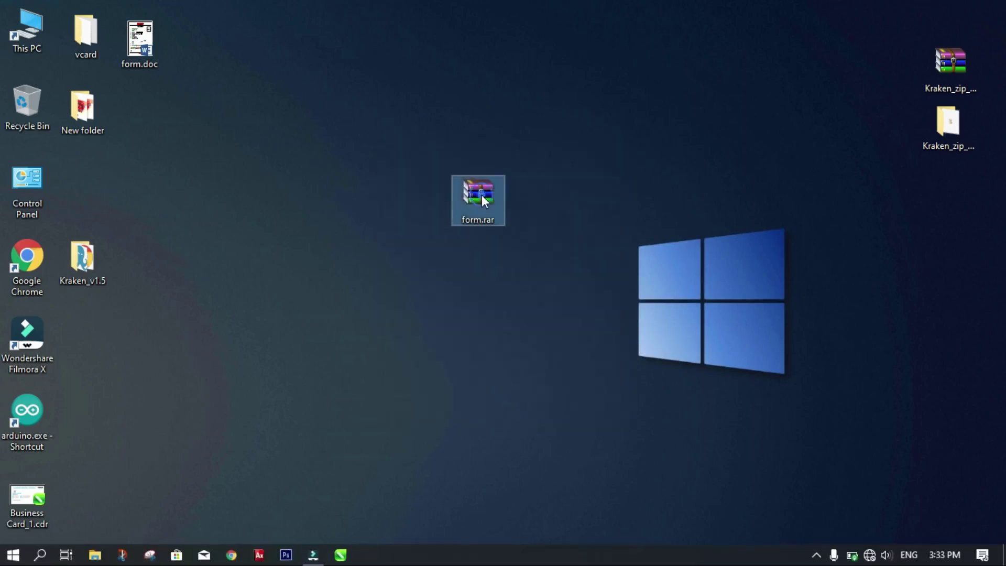
Step: Copy form.rar into the Recovery folder inside Kraken_v1.5
right_click(484, 190)
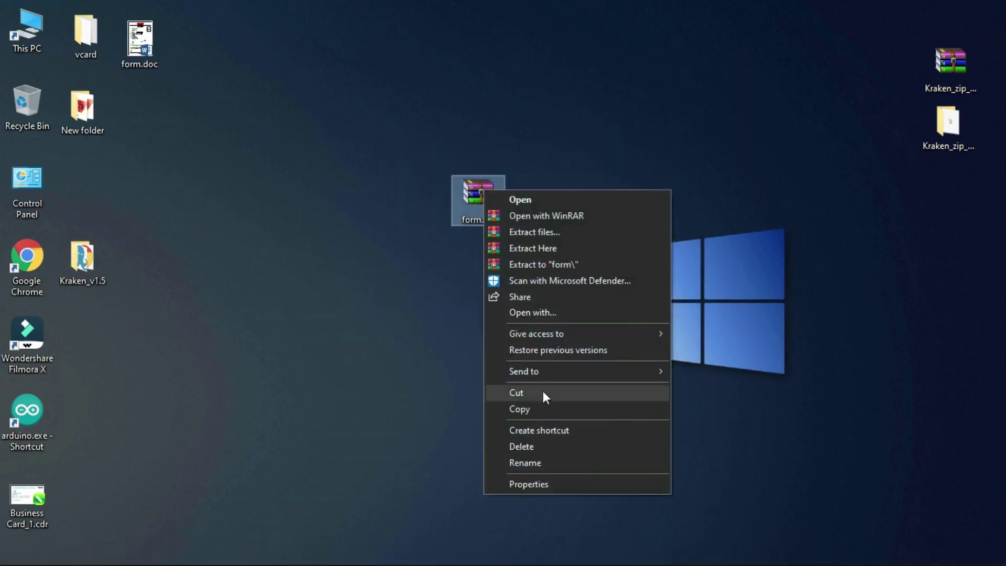
left_click(520, 408)
left_click_drag(488, 199, 152, 104)
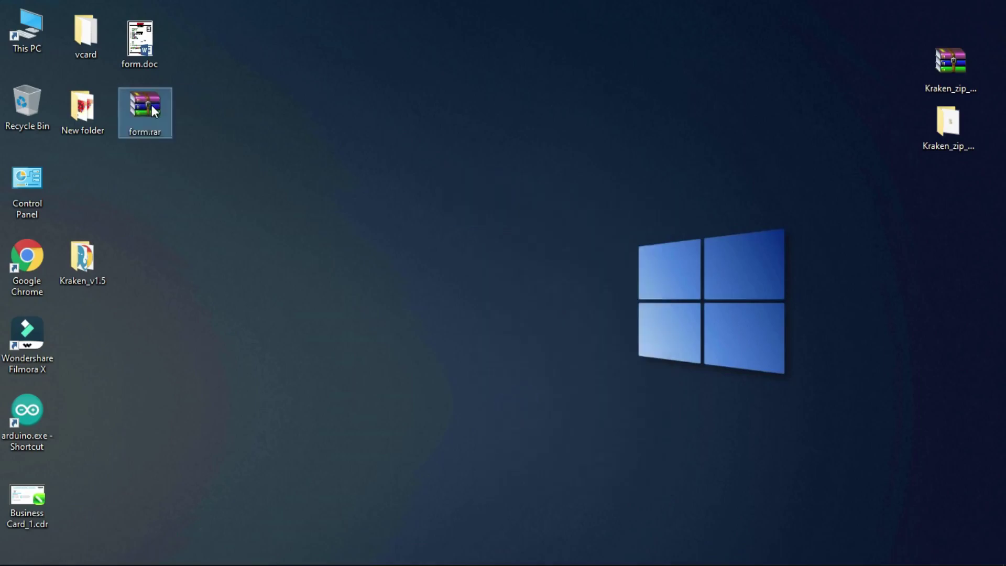
double_click(84, 265)
scroll(238, 253, "up", 2, "ctrl")
scroll(209, 192, "up", 1, "ctrl")
scroll(244, 254, "up", 1, "ctrl")
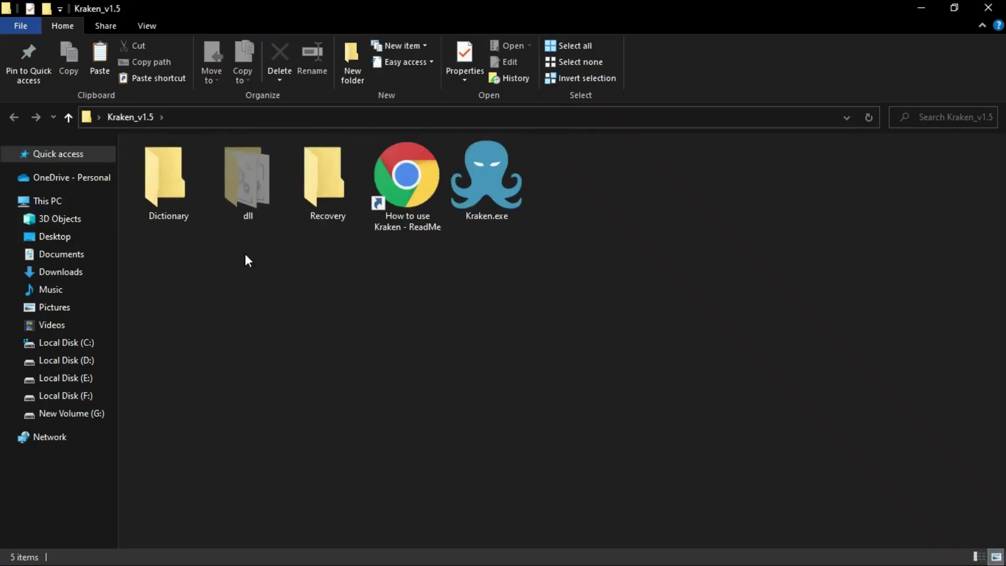
left_click_drag(244, 254, 493, 308)
left_click(492, 308)
double_click(318, 195)
right_click(260, 226)
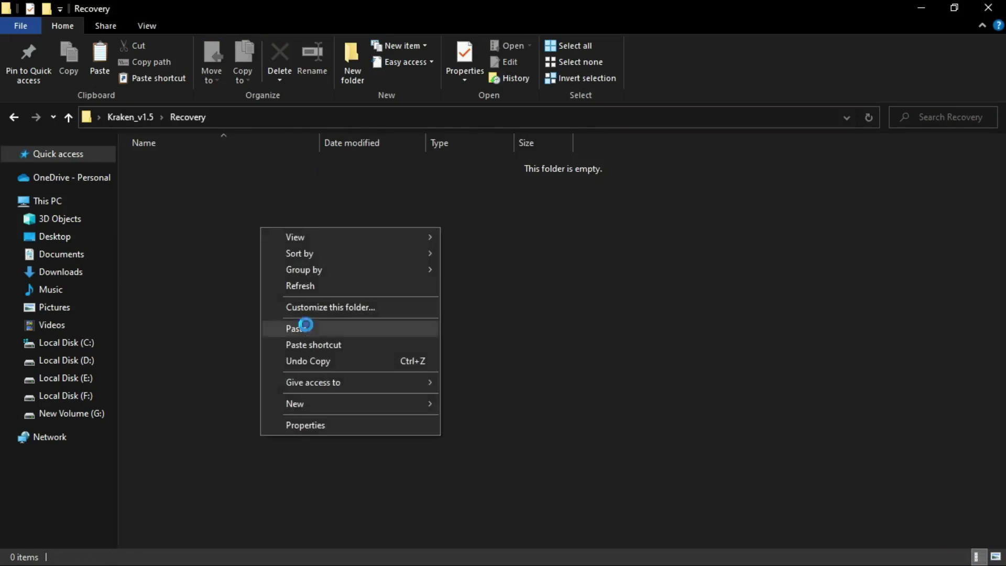
left_click(304, 325)
scroll(239, 255, "up", 3, "ctrl")
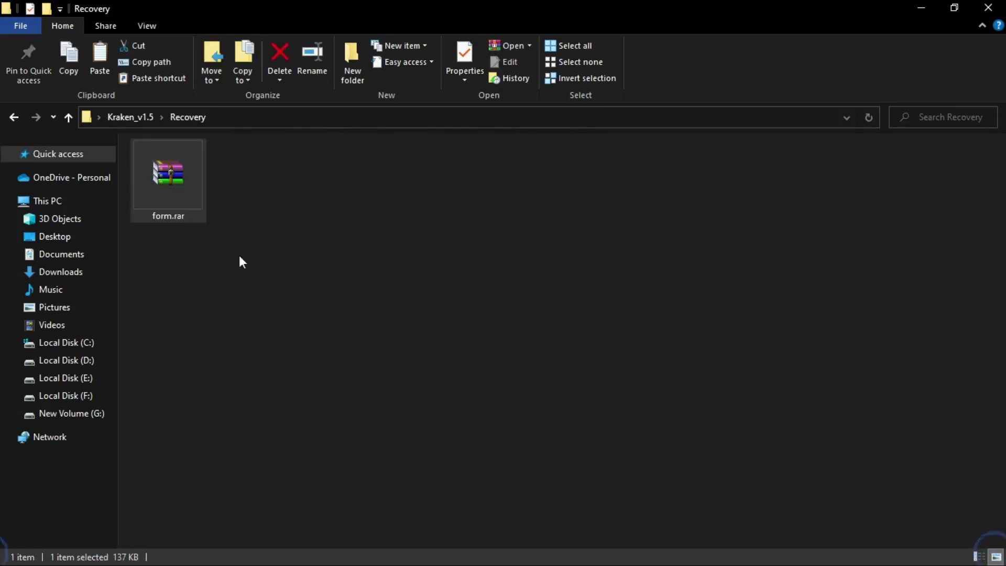
scroll(184, 153, "up", 1, "ctrl")
Step: Return to the Kraken_v1.5 folder and select Kraken.exe
left_click(126, 117)
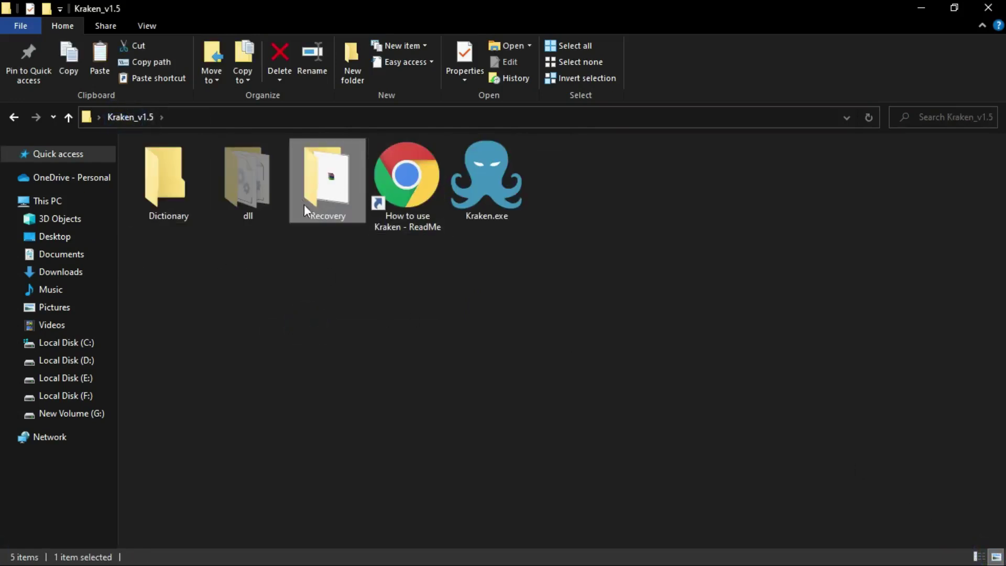
left_click(499, 177)
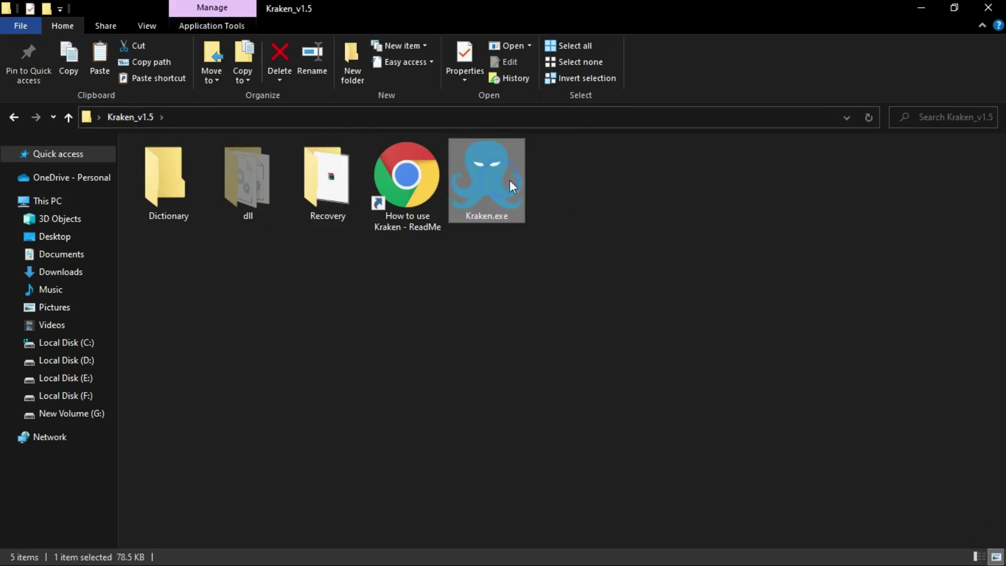
Step: Launch Kraken maximized and answer y to accept its terms and conditions
double_click(484, 170)
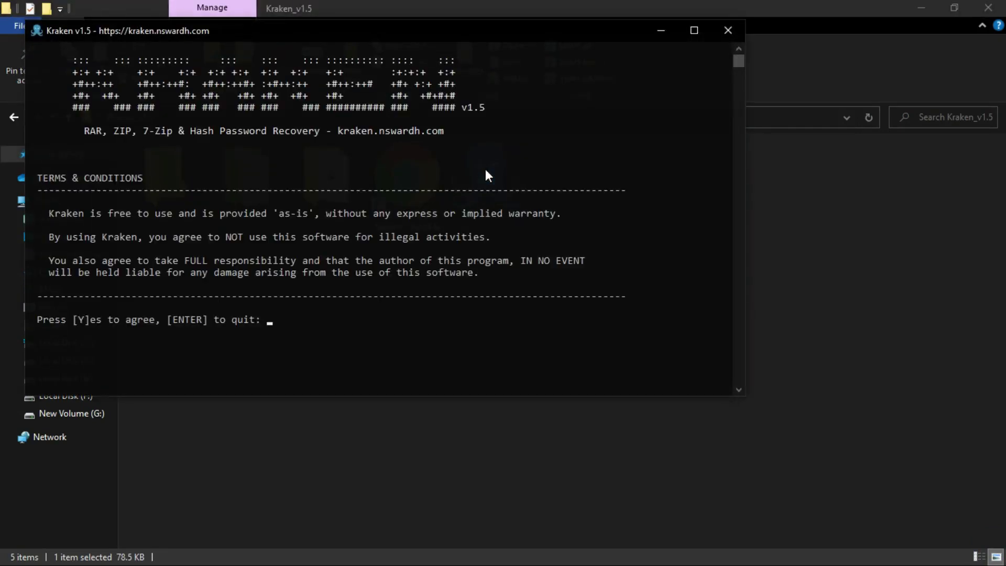
left_click(694, 30)
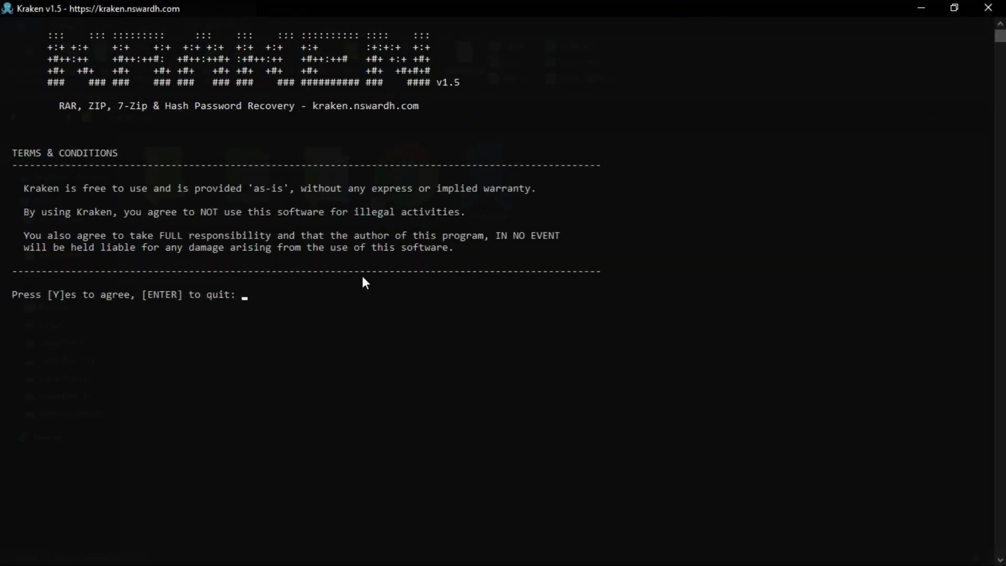
mouse_move(15, 155)
left_mouse_down()
mouse_move(390, 278)
mouse_move(651, 259)
left_mouse_up()
left_click(251, 303)
type("y")
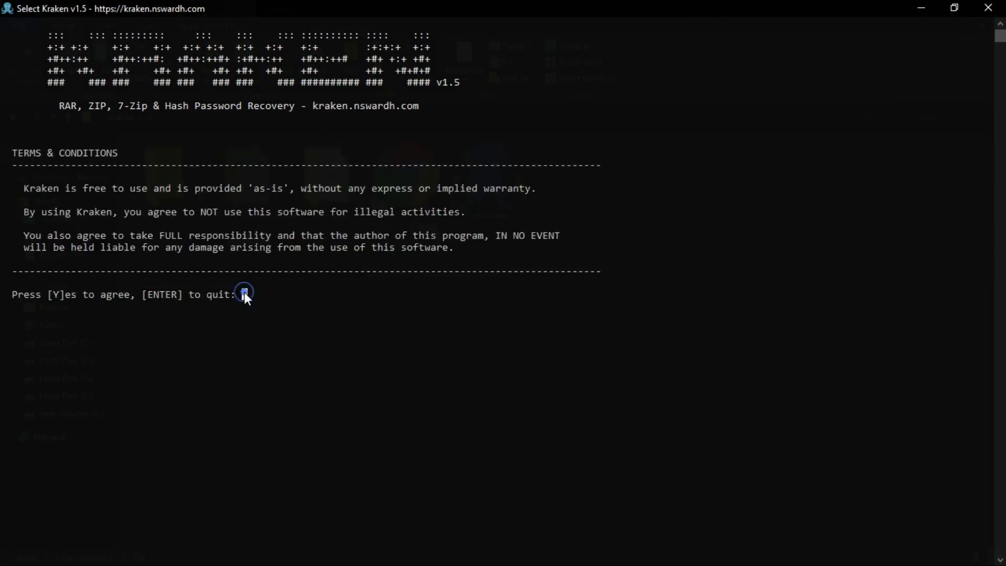
key("Return")
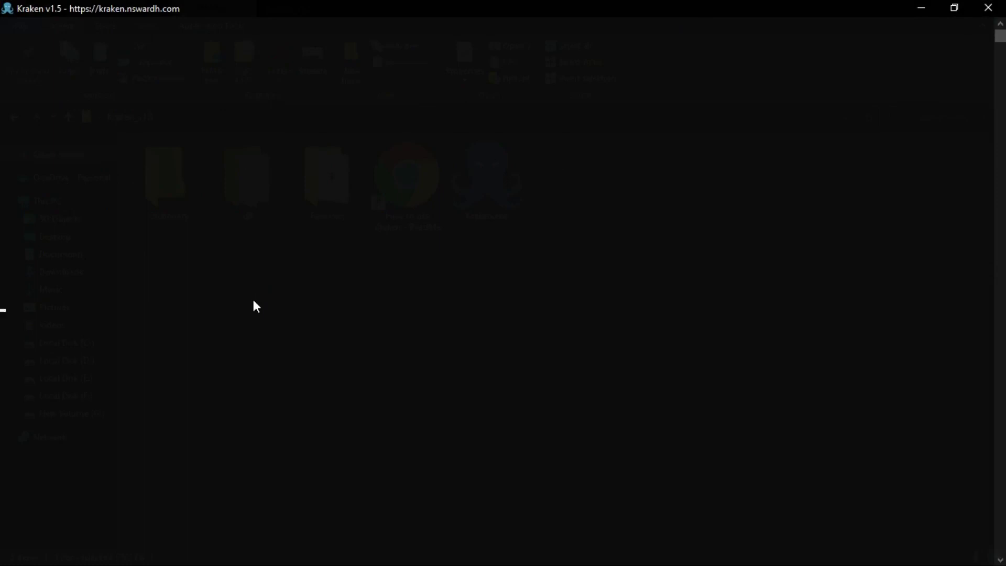
Step: Choose option 1, Start New, to begin a new recovery
left_click(143, 266)
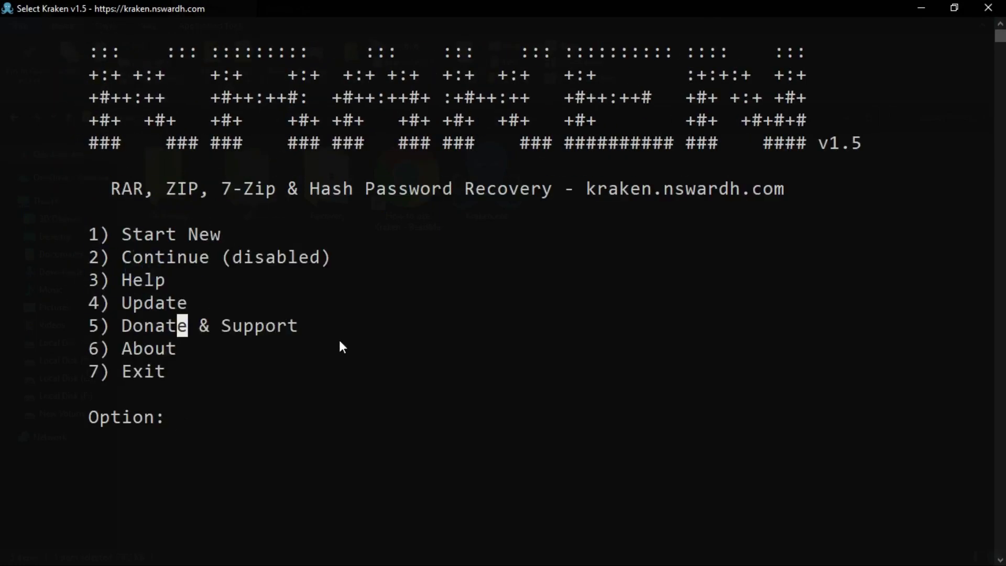
left_click(185, 419)
left_click_drag(118, 234, 224, 235)
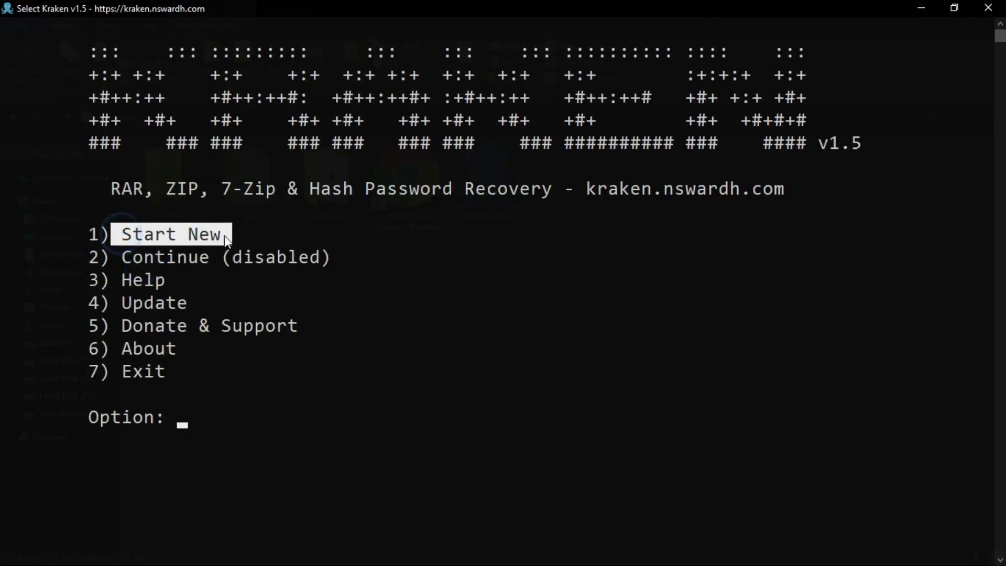
left_click(177, 420)
type("1")
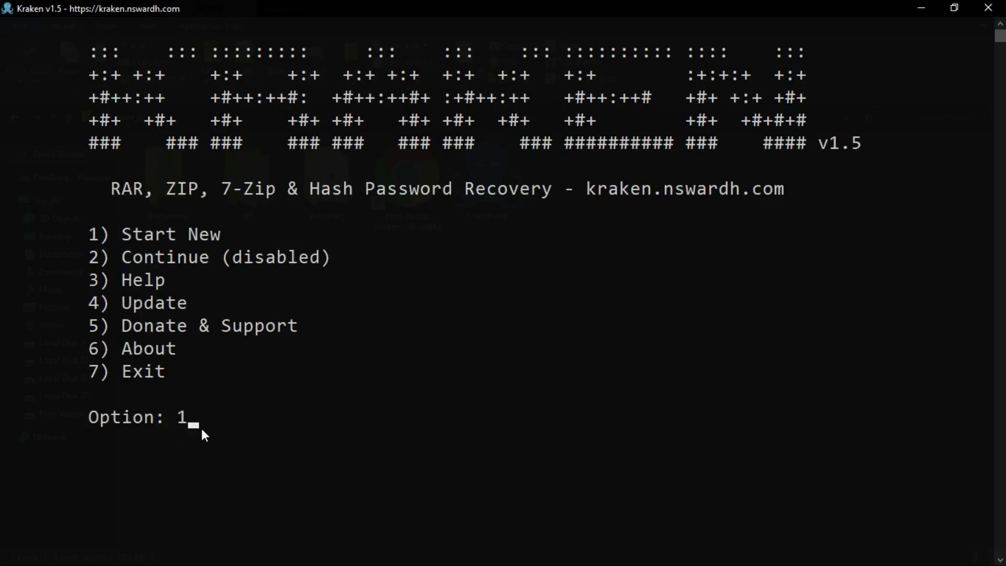
key("Return")
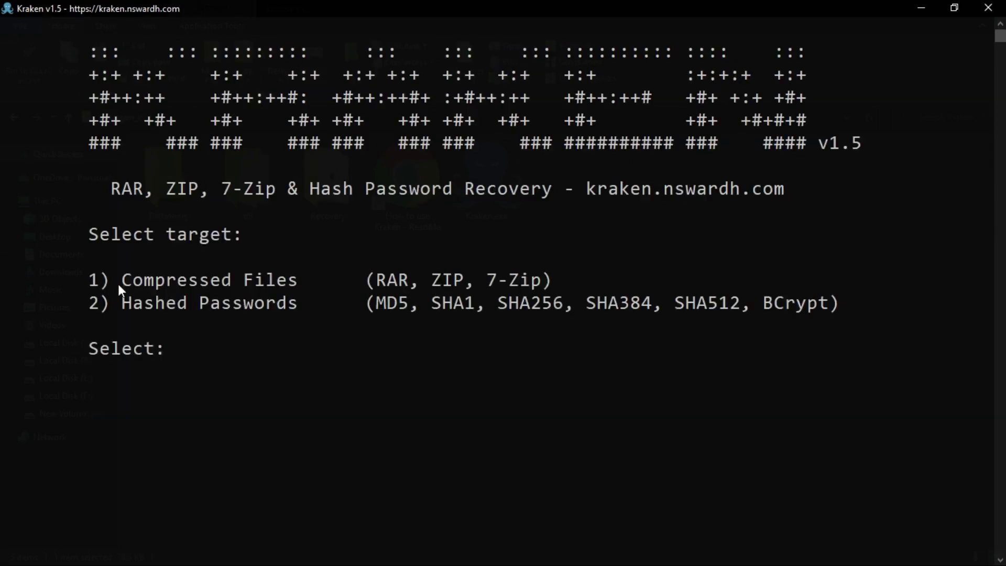
Step: Choose Compressed Files as the target and point to the Bruteforce method
left_click_drag(124, 278, 425, 279)
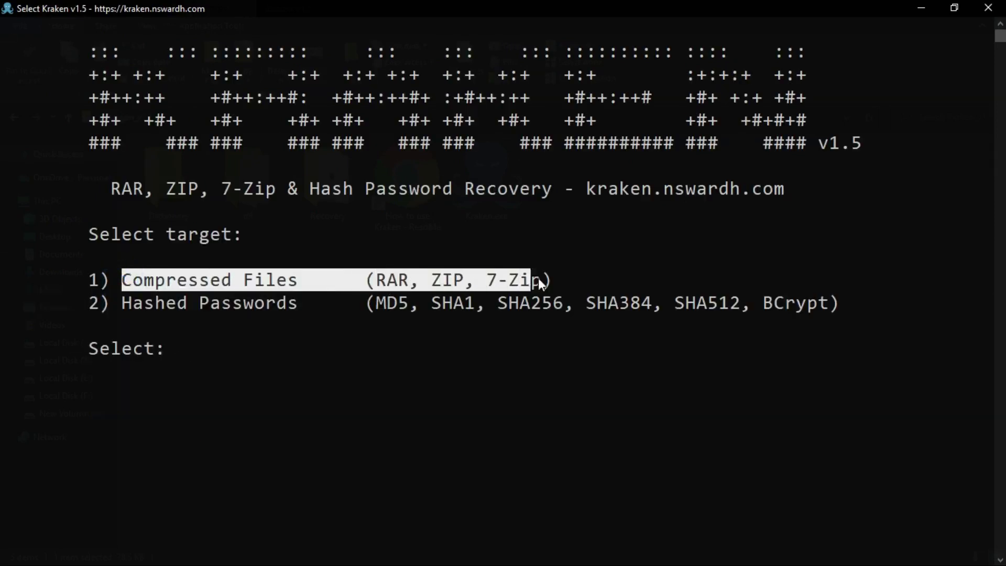
left_click(179, 348)
type("1")
key("Return")
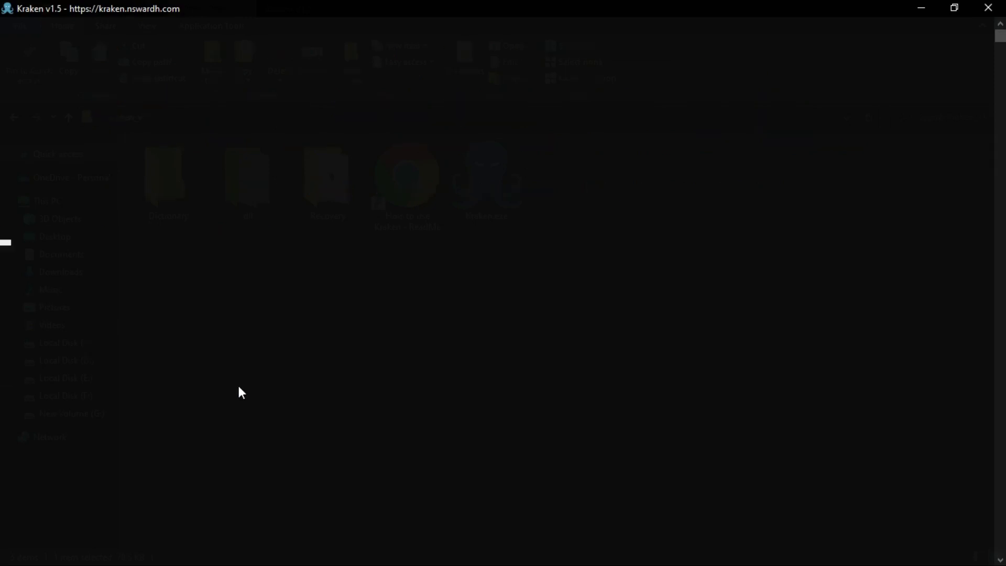
left_click_drag(89, 369, 210, 371)
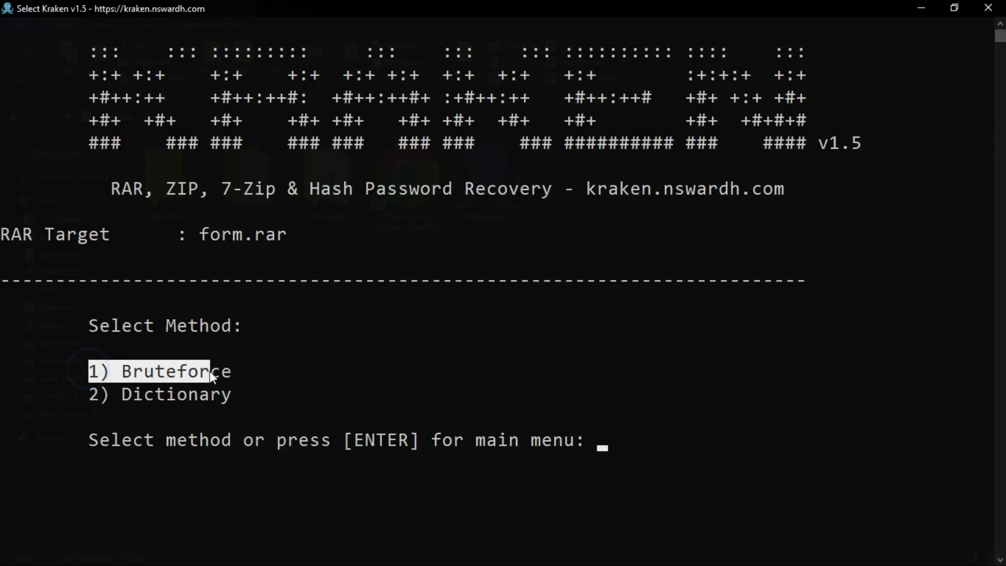
type("1")
Step: Confirm Bruteforce and review the a-z, A-Z, 0-9 and A-Z 0-9 charset options
key("Return")
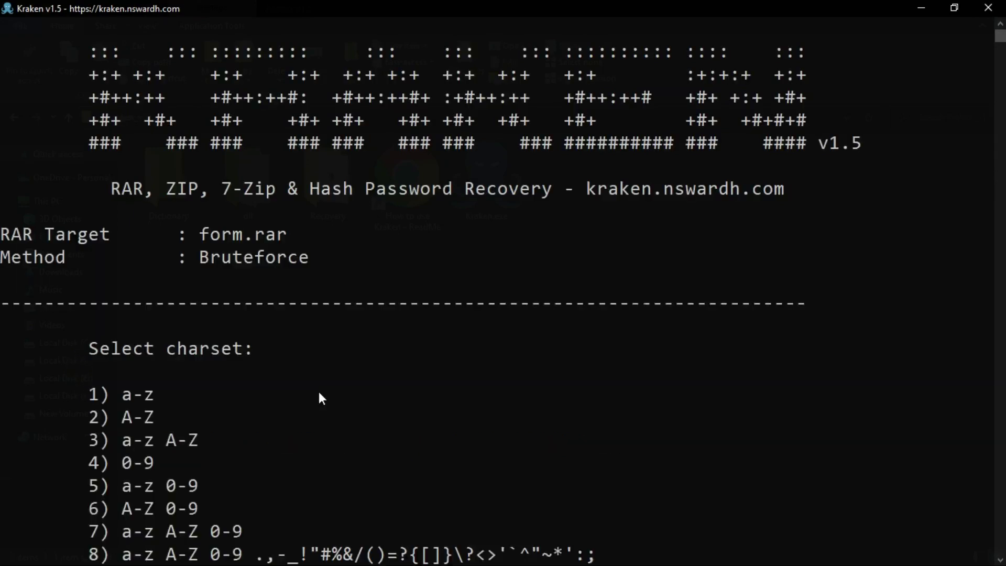
scroll(318, 399, "down", 2, "ctrl")
scroll(319, 398, "down", 2, "ctrl")
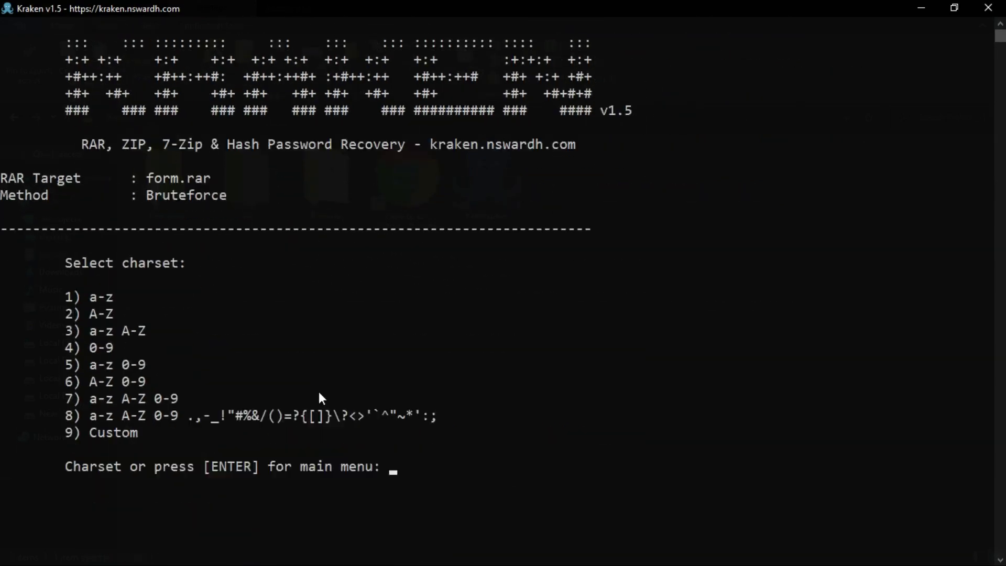
scroll(319, 398, "down", 2, "ctrl")
left_click_drag(54, 232, 149, 233)
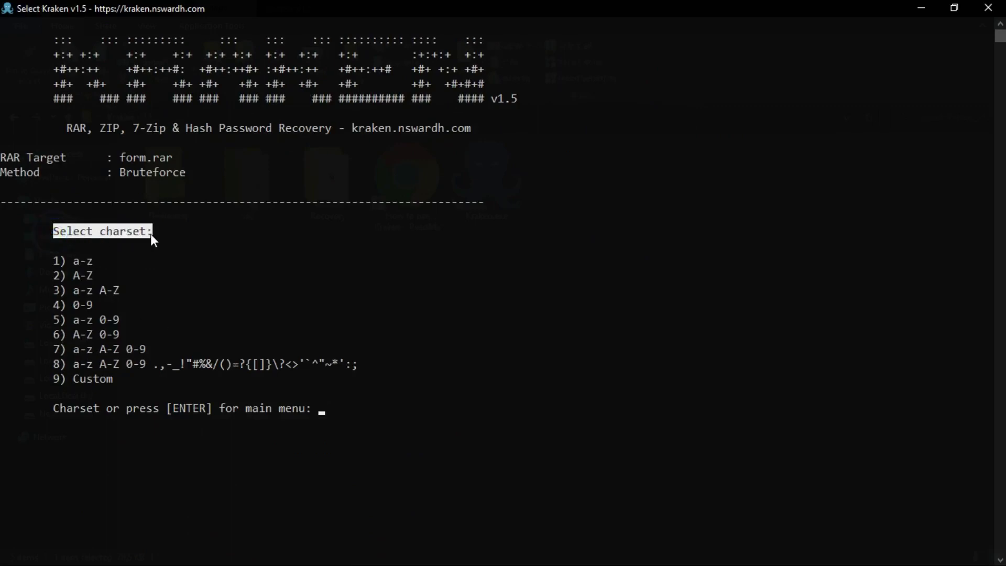
left_click(195, 241)
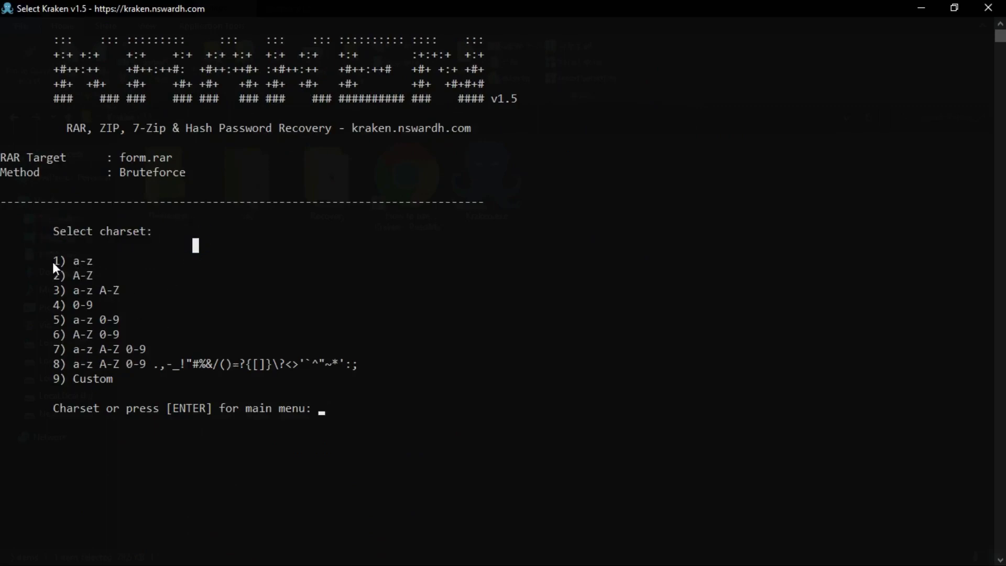
left_click_drag(53, 262, 93, 265)
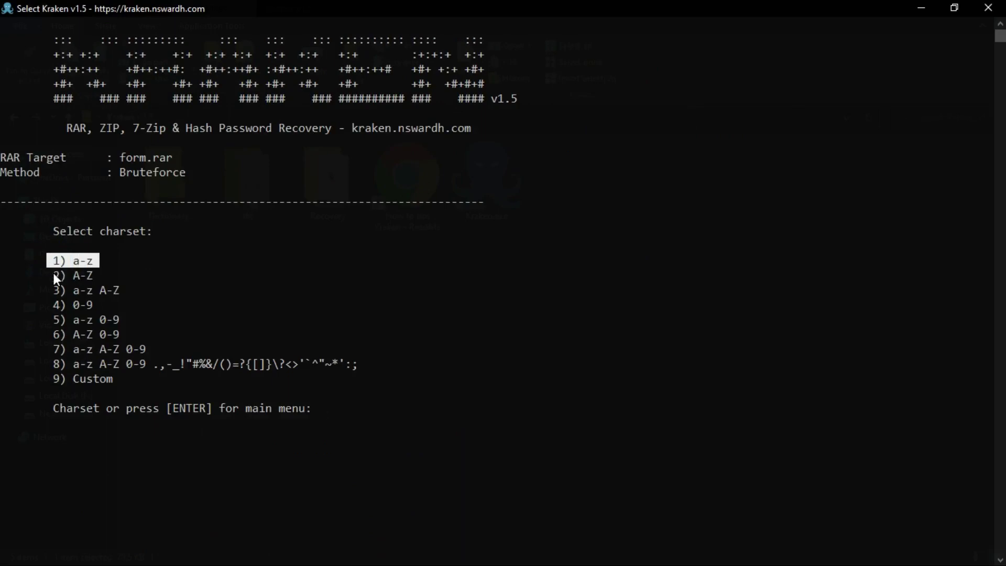
mouse_move(52, 275)
left_mouse_down()
mouse_move(104, 275)
mouse_move(127, 290)
left_mouse_up()
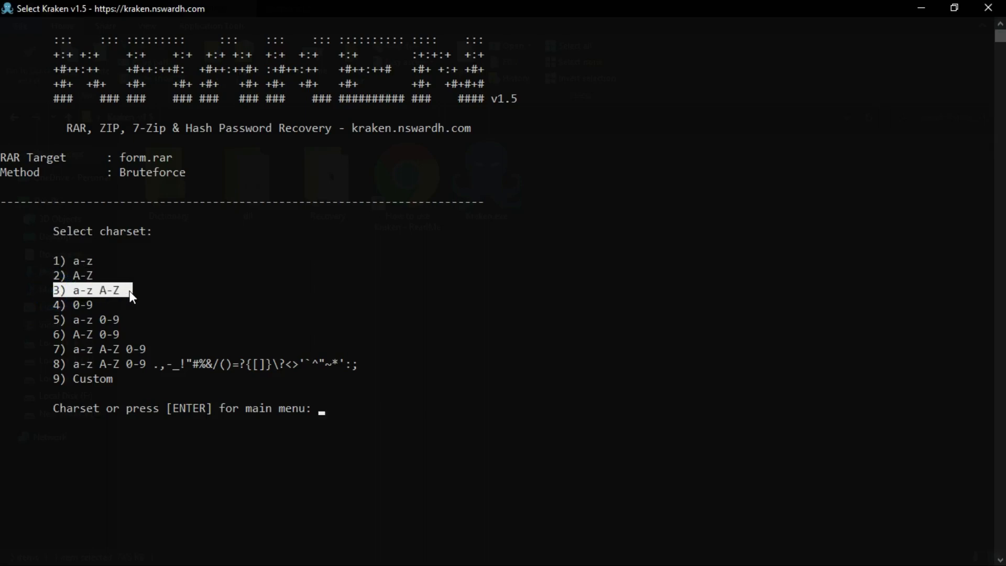
left_click_drag(54, 303, 109, 317)
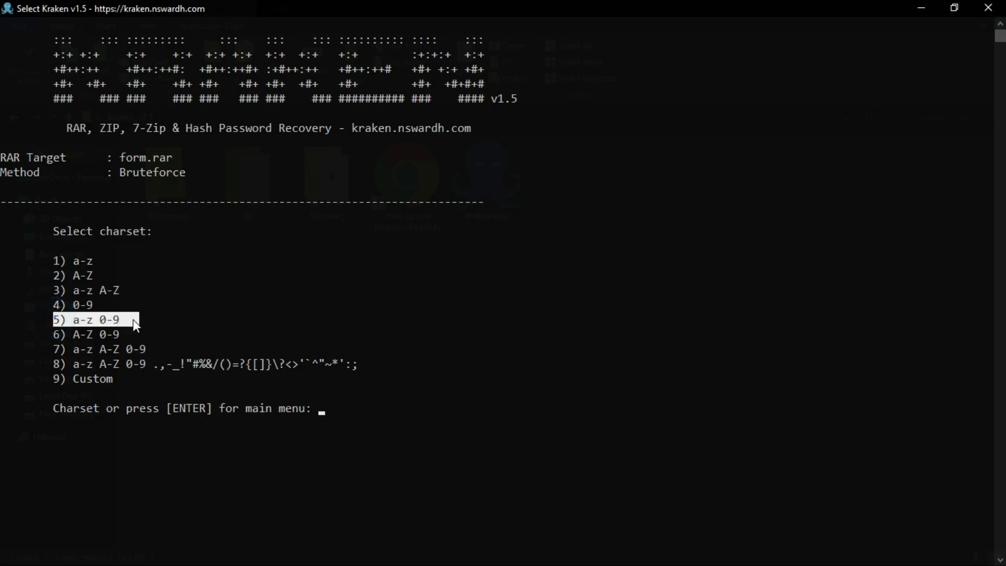
left_click_drag(54, 335, 109, 333)
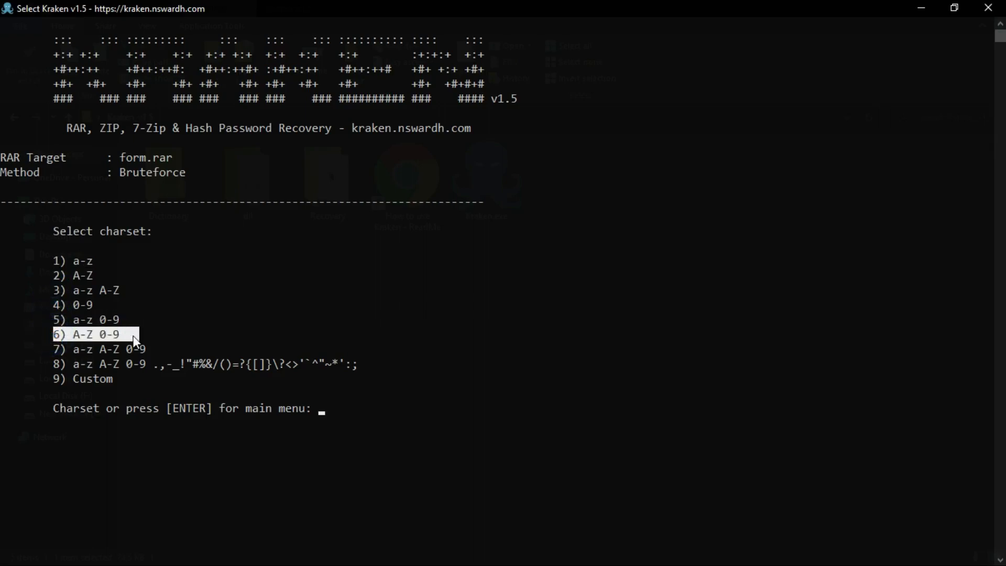
Step: Review the remaining charsets and Custom, settling on the digits-only 0-9 charset
left_click_drag(55, 348, 150, 351)
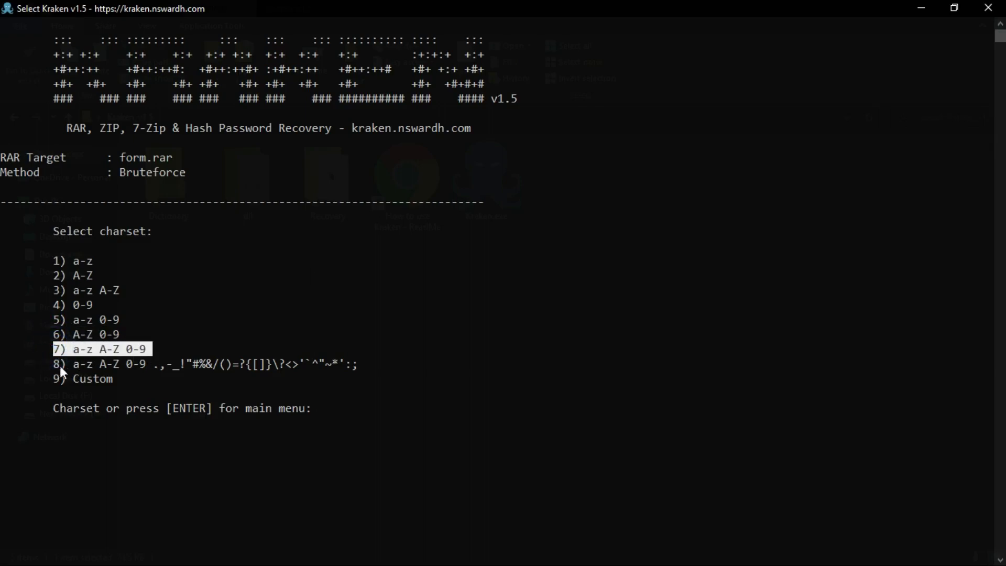
left_click_drag(55, 363, 321, 366)
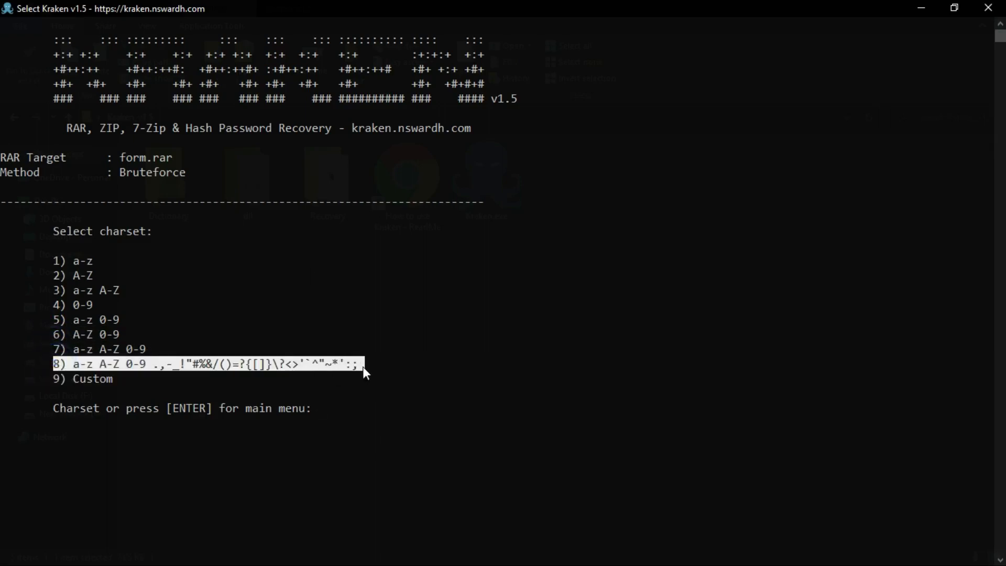
left_click(116, 377)
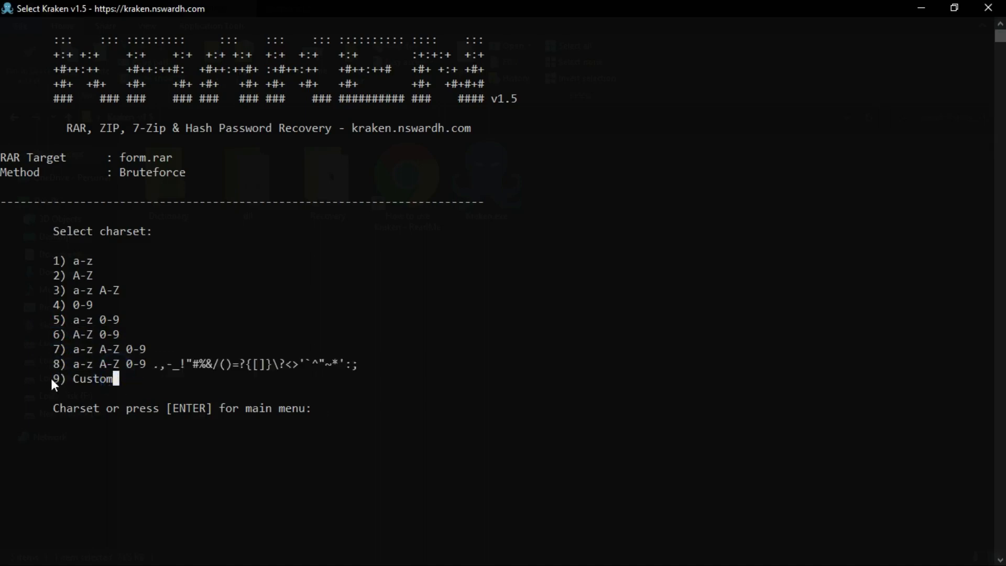
left_click_drag(50, 377, 118, 383)
left_click(314, 407)
left_click_drag(54, 302, 97, 302)
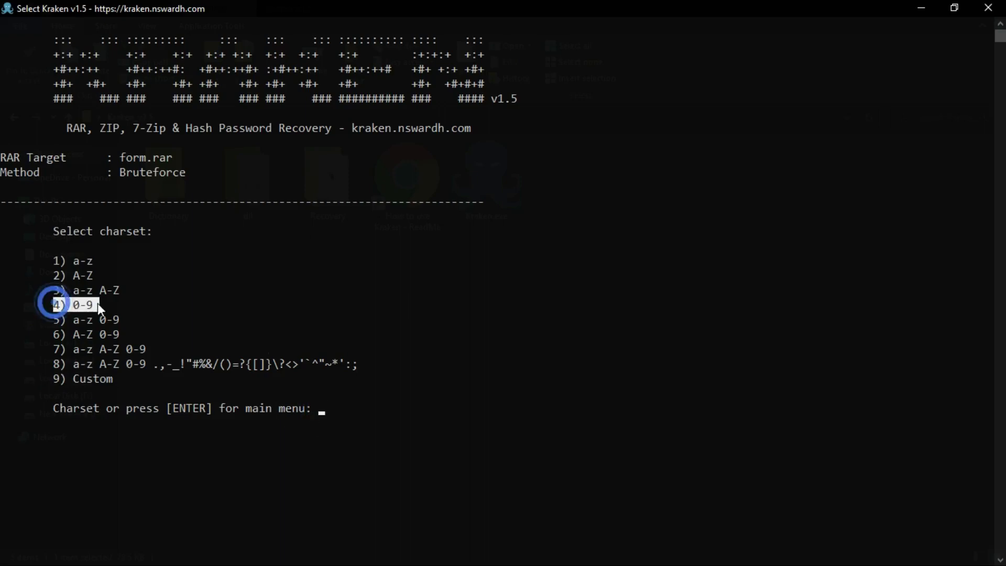
left_click(326, 408)
type("4")
Step: Confirm the 0-9 charset and set the minimum password length to 1
key("Return")
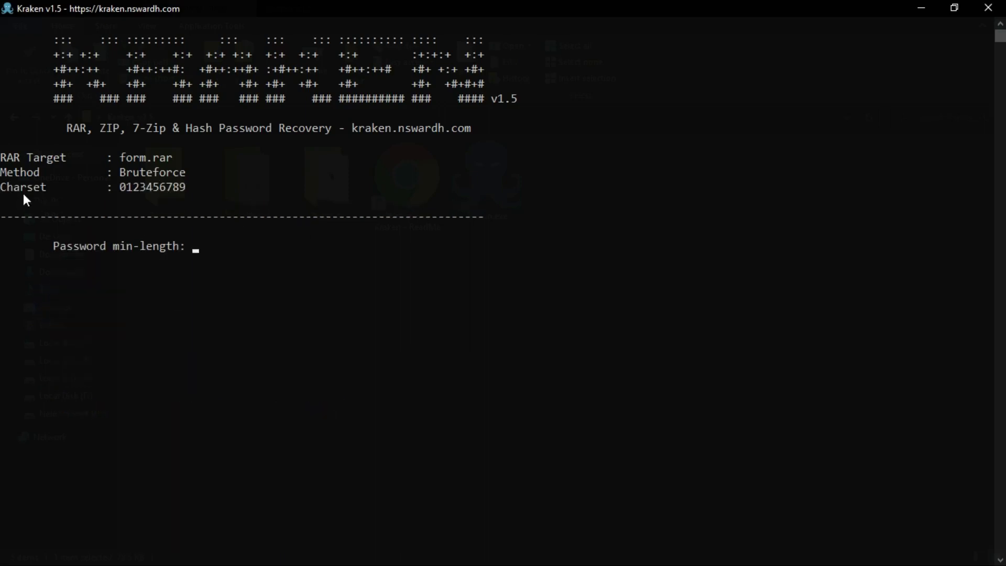
left_click_drag(118, 187, 185, 183)
left_click(226, 274)
left_click(201, 245)
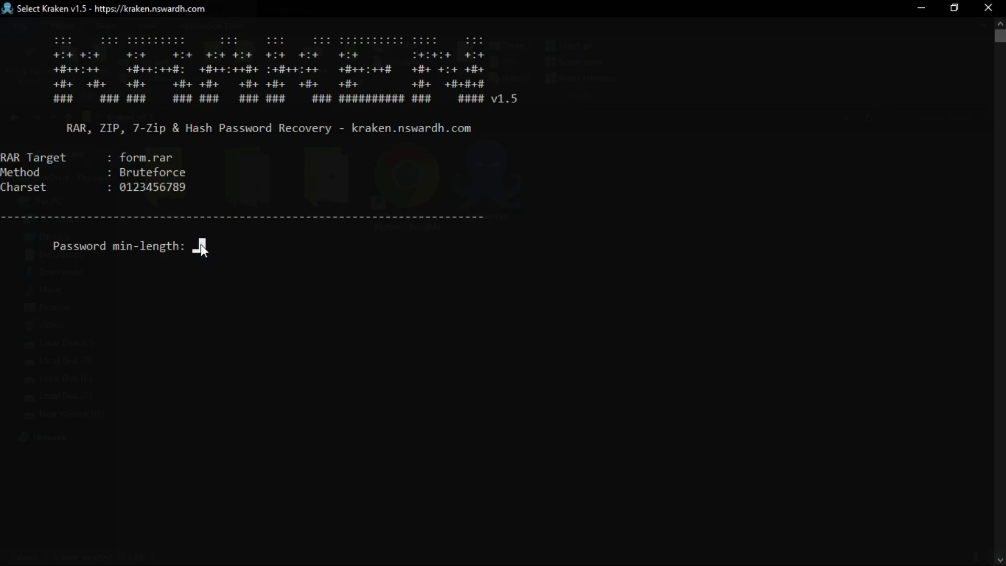
key("Escape")
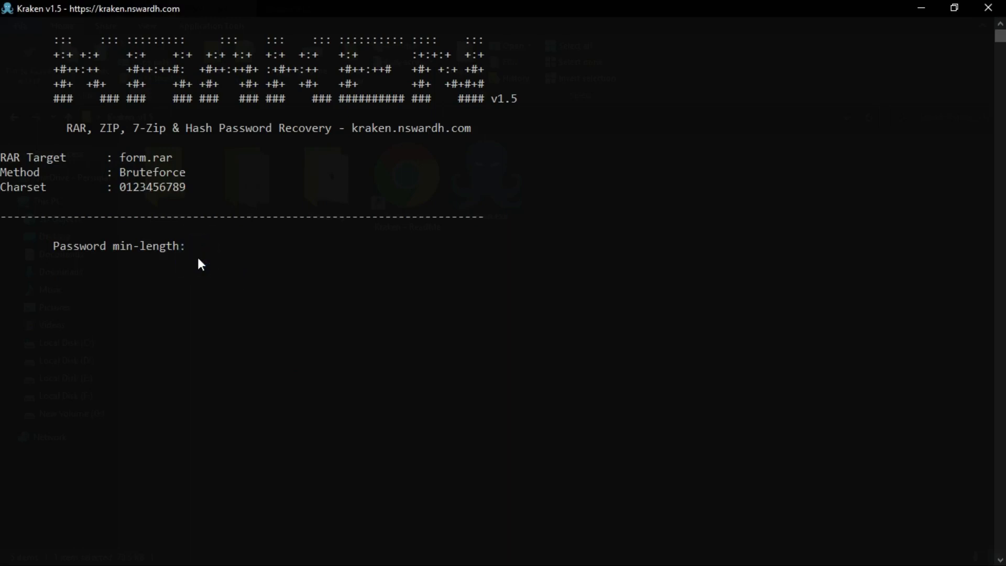
type("1")
key("Return")
Step: Accept the default maximum password length of 127
left_click(55, 261)
left_click_drag(58, 261, 182, 261)
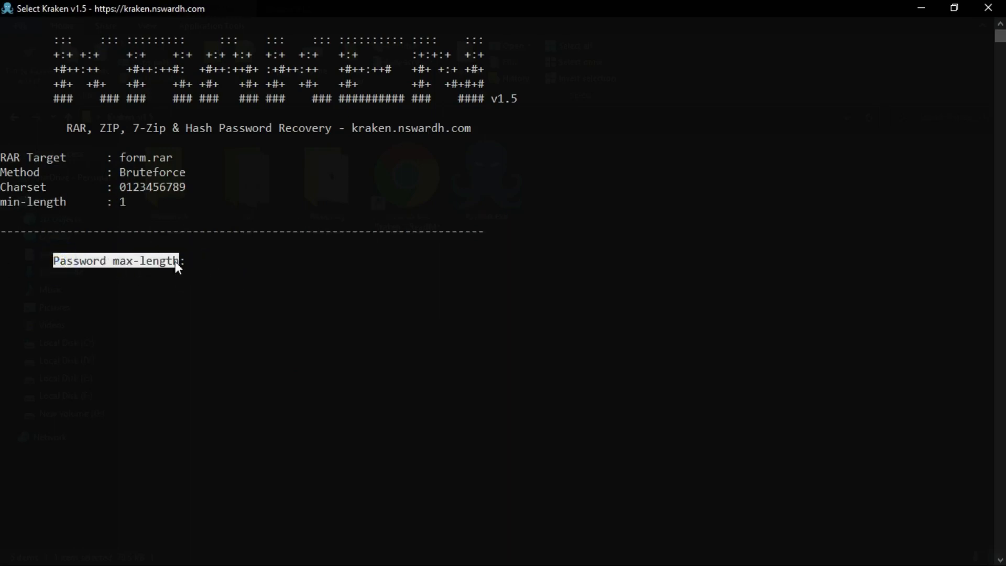
left_click(236, 261)
right_click(191, 277)
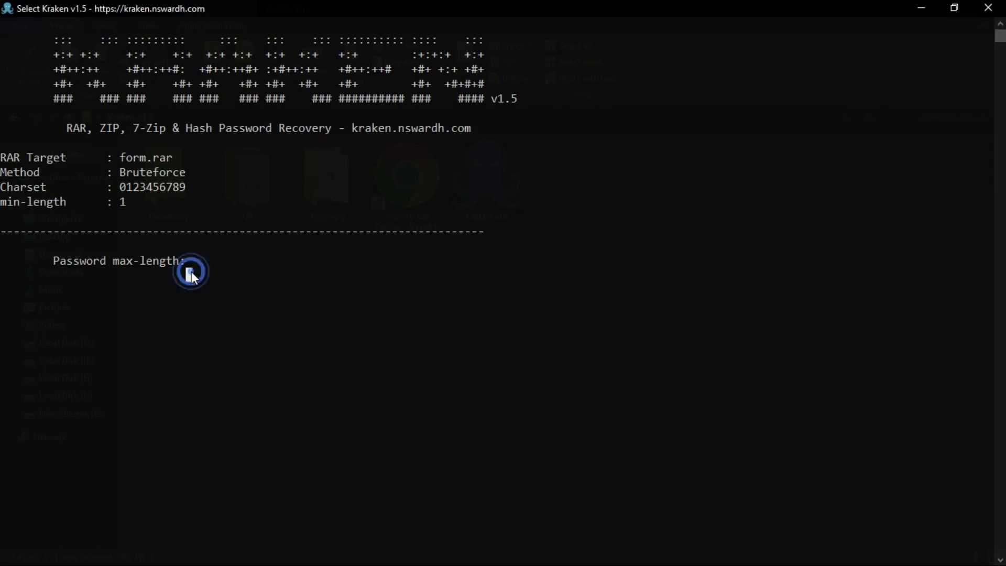
key("Return")
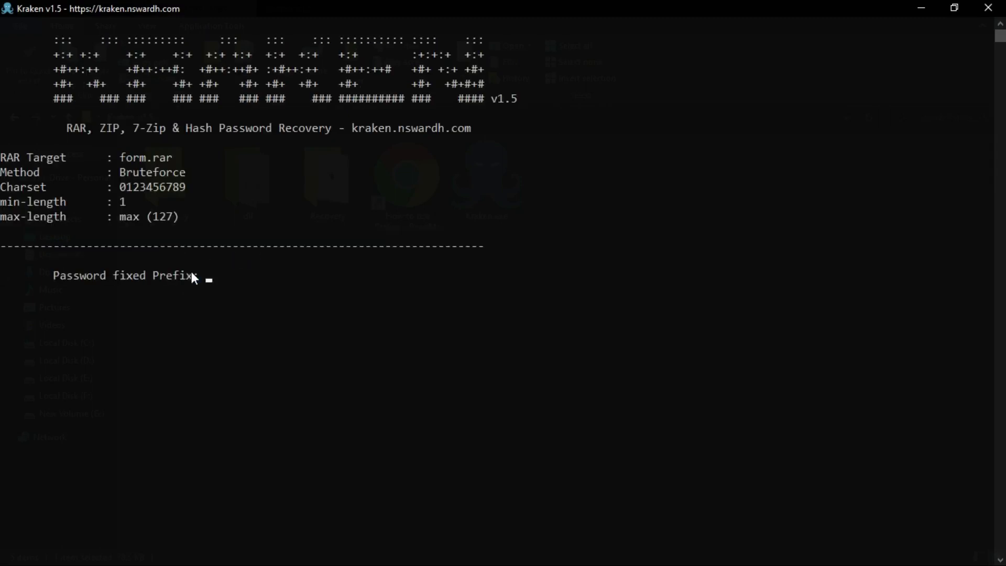
Step: Leave prefix and suffix as (none), reaching the recovery speed question
left_click_drag(156, 275, 191, 277)
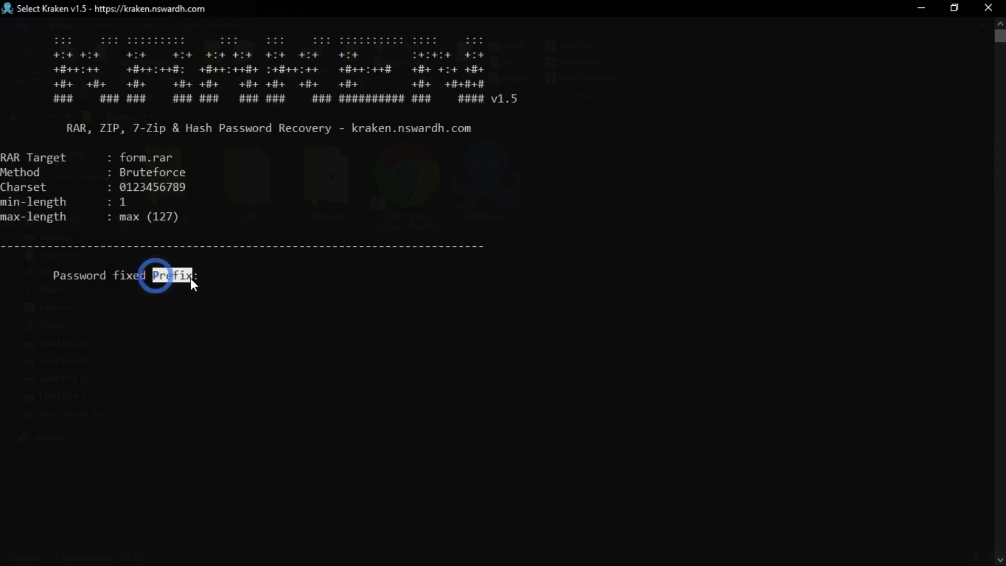
left_click(212, 279)
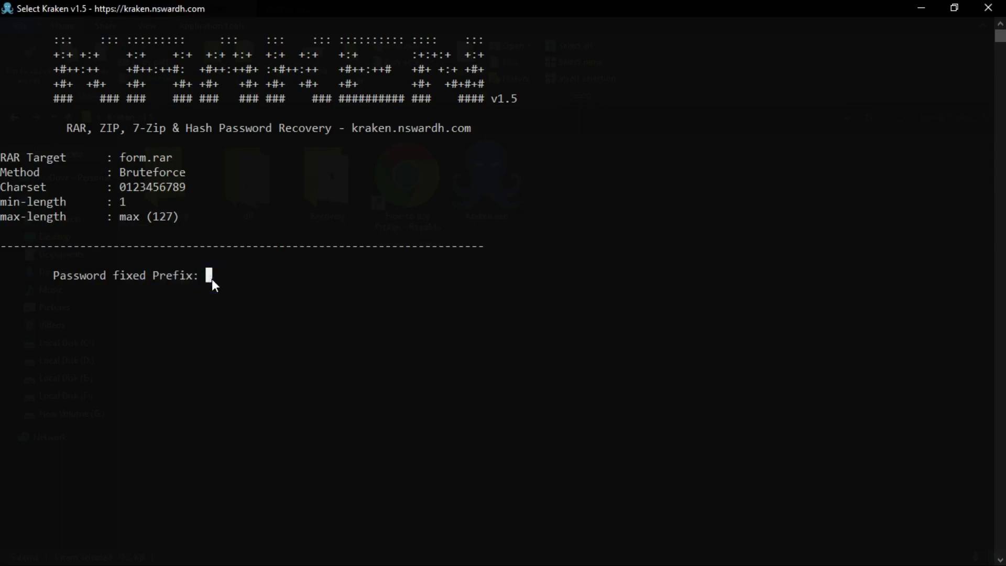
right_click(211, 279)
key("Return")
left_click_drag(160, 288, 221, 289)
left_click(226, 290)
right_click(226, 289)
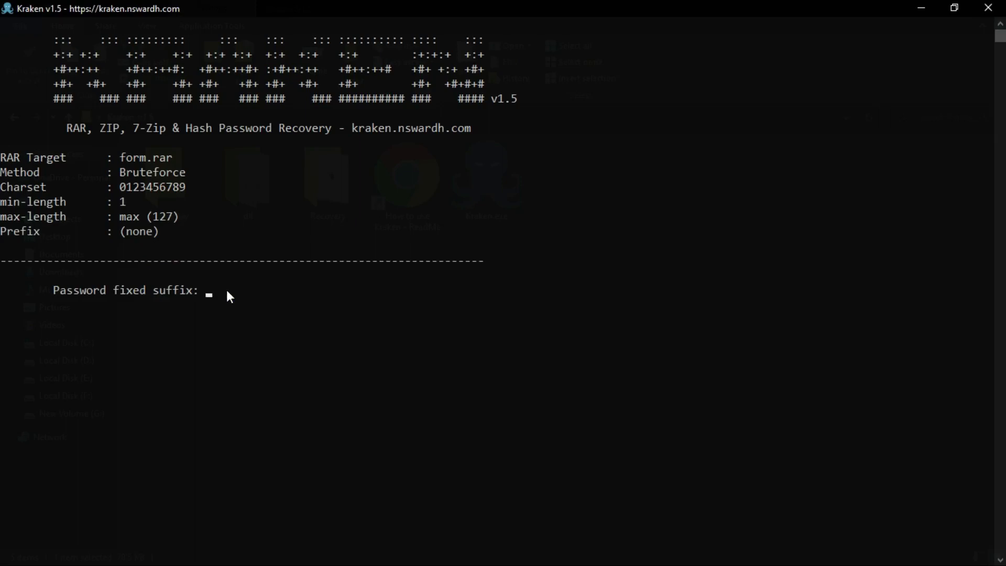
key("Return")
left_click_drag(55, 304, 190, 310)
Step: Choose speed 4, Fast, and start brute-forcing form.rar
left_click_drag(55, 332, 113, 333)
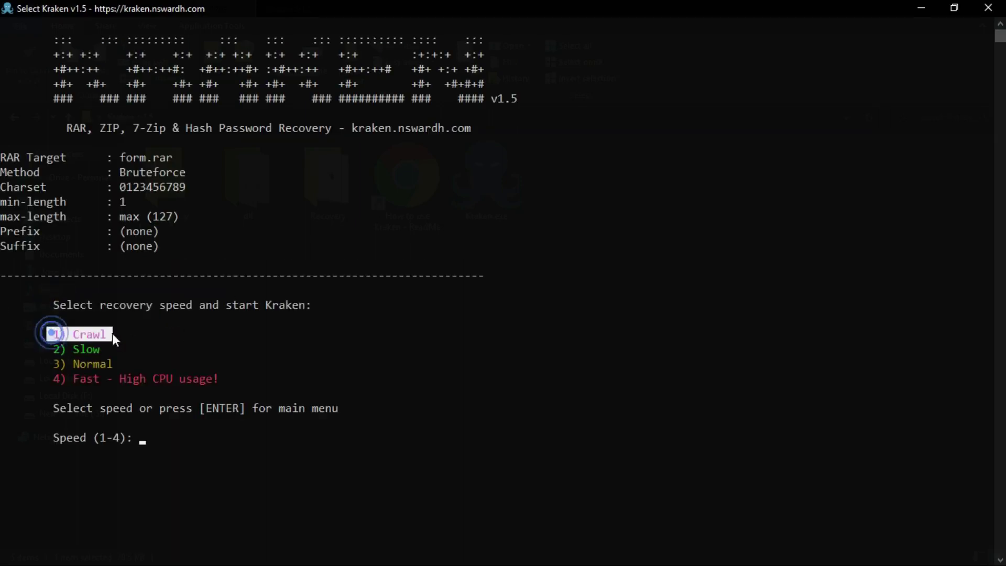
mouse_move(56, 349)
left_mouse_down()
mouse_move(56, 376)
mouse_move(211, 383)
left_mouse_up()
left_click(228, 383)
left_click(175, 437)
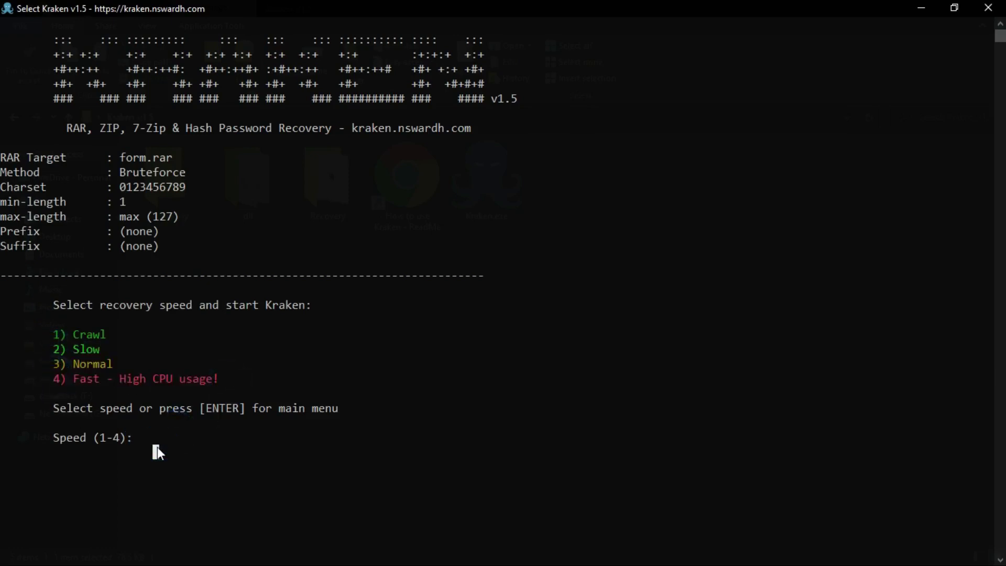
type("4")
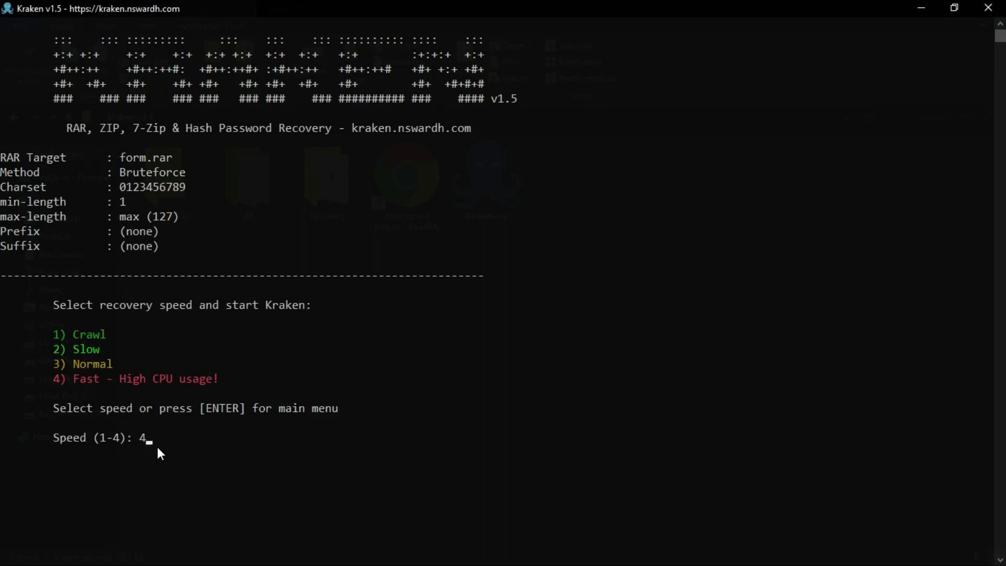
key("Return")
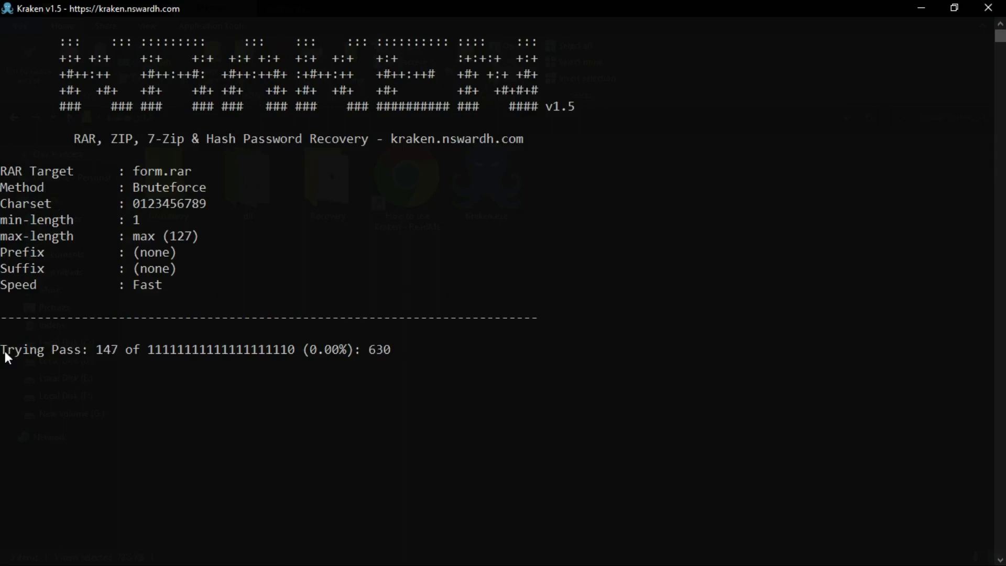
left_click_drag(5, 358, 404, 350)
left_click(247, 414)
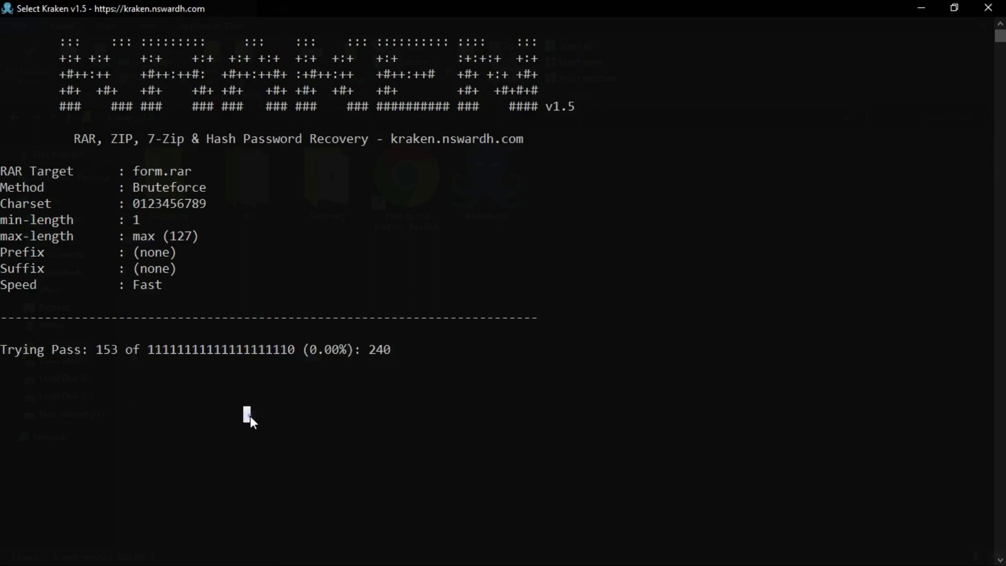
right_click(250, 416)
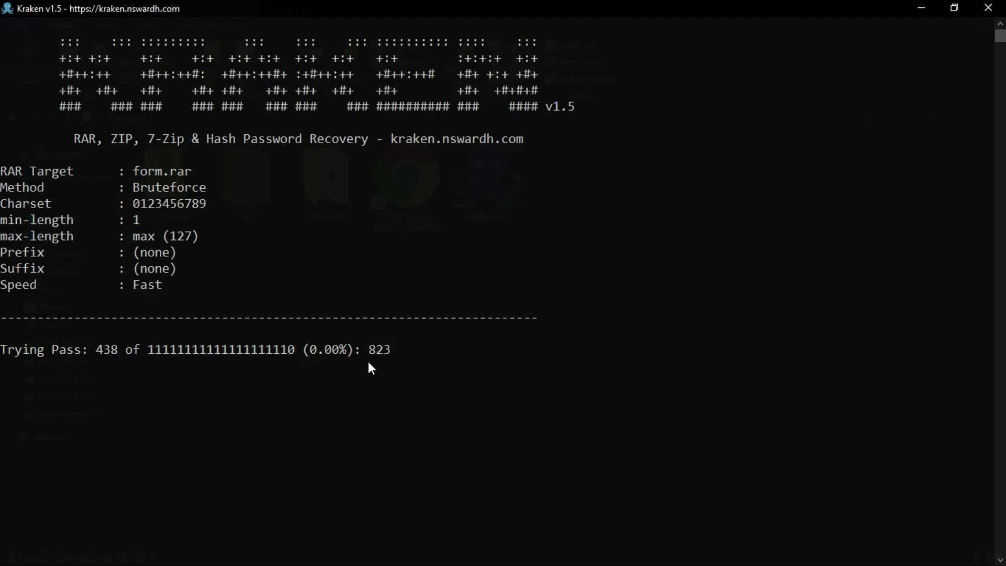
Step: Highlight the success message, the recovered password, and the Recovered Passwords.txt save location
left_click_drag(2, 333, 35, 334)
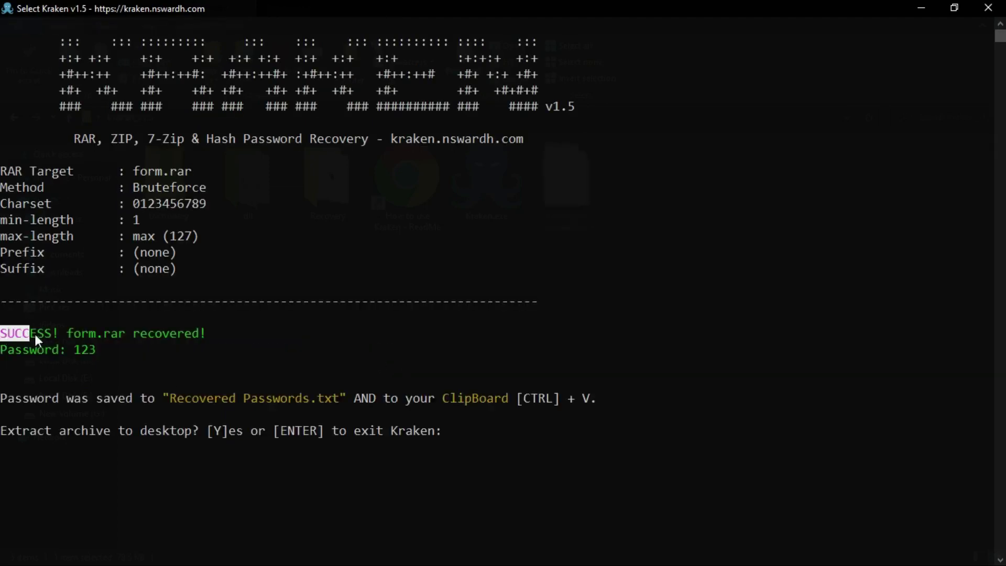
left_click_drag(183, 346, 208, 339)
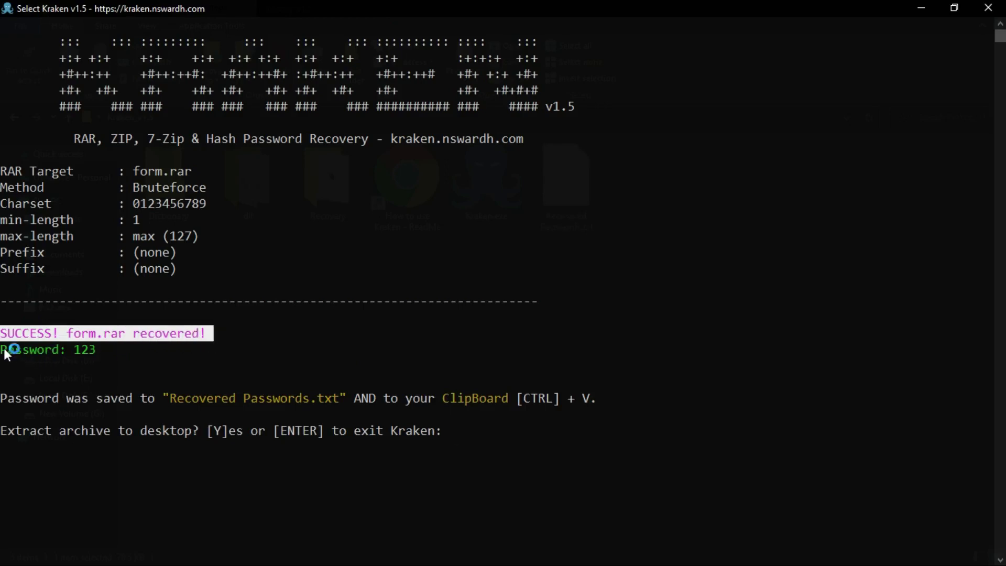
left_click_drag(4, 350, 67, 359)
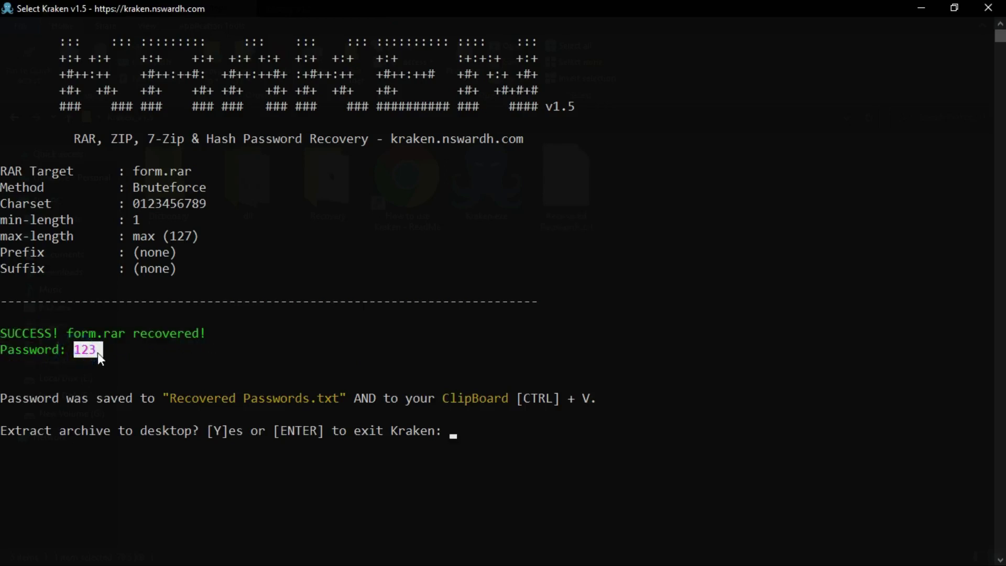
right_click(99, 382)
left_click(69, 350)
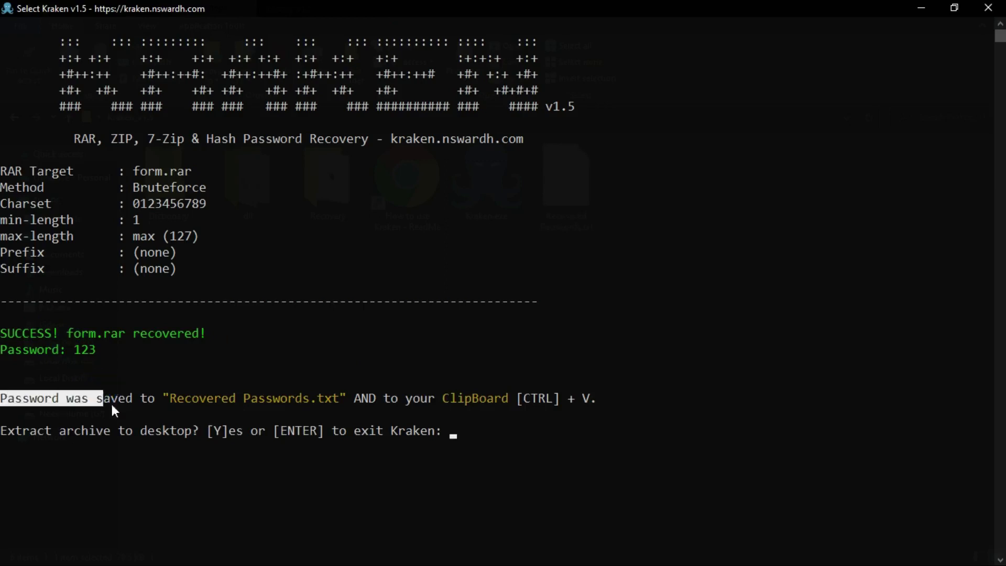
left_click_drag(444, 400, 465, 402)
Step: Decline the extract-archive prompt so Kraken exits without extracting
left_click_drag(7, 429, 295, 434)
right_click(447, 446)
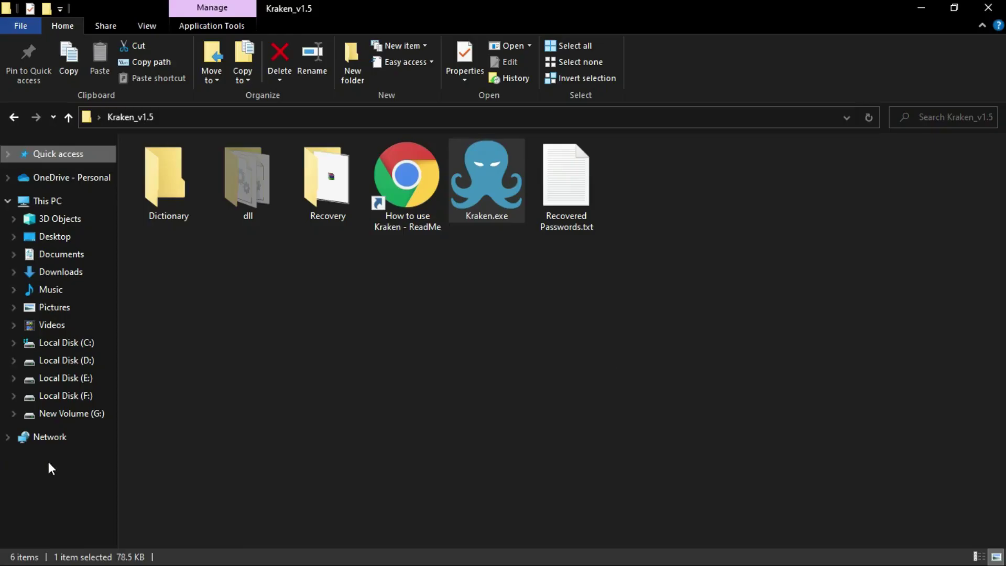
double_click(565, 173)
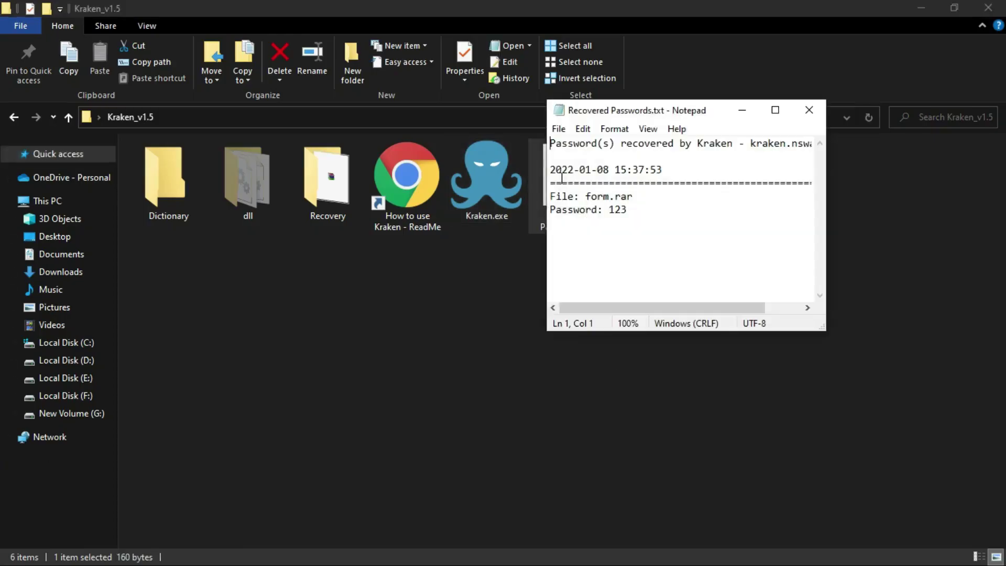
left_click(790, 114)
scroll(316, 196, "up", 3, "ctrl")
scroll(61, 128, "up", 4, "ctrl")
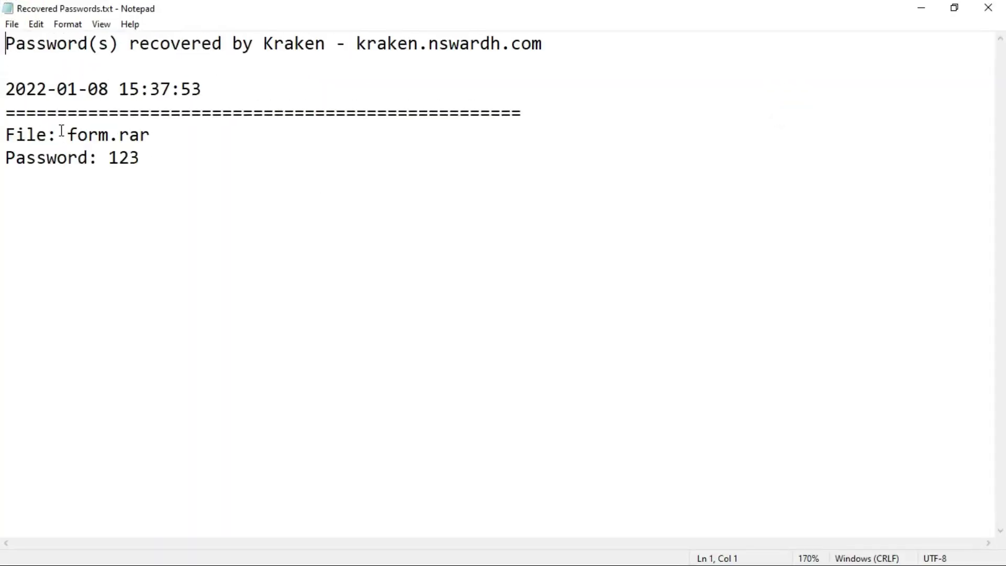
left_click(988, 8)
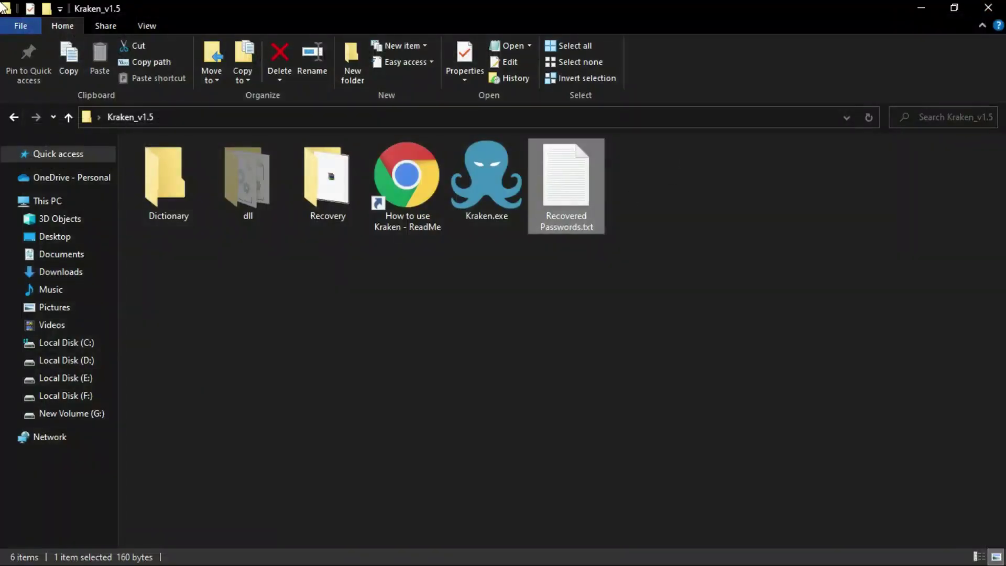